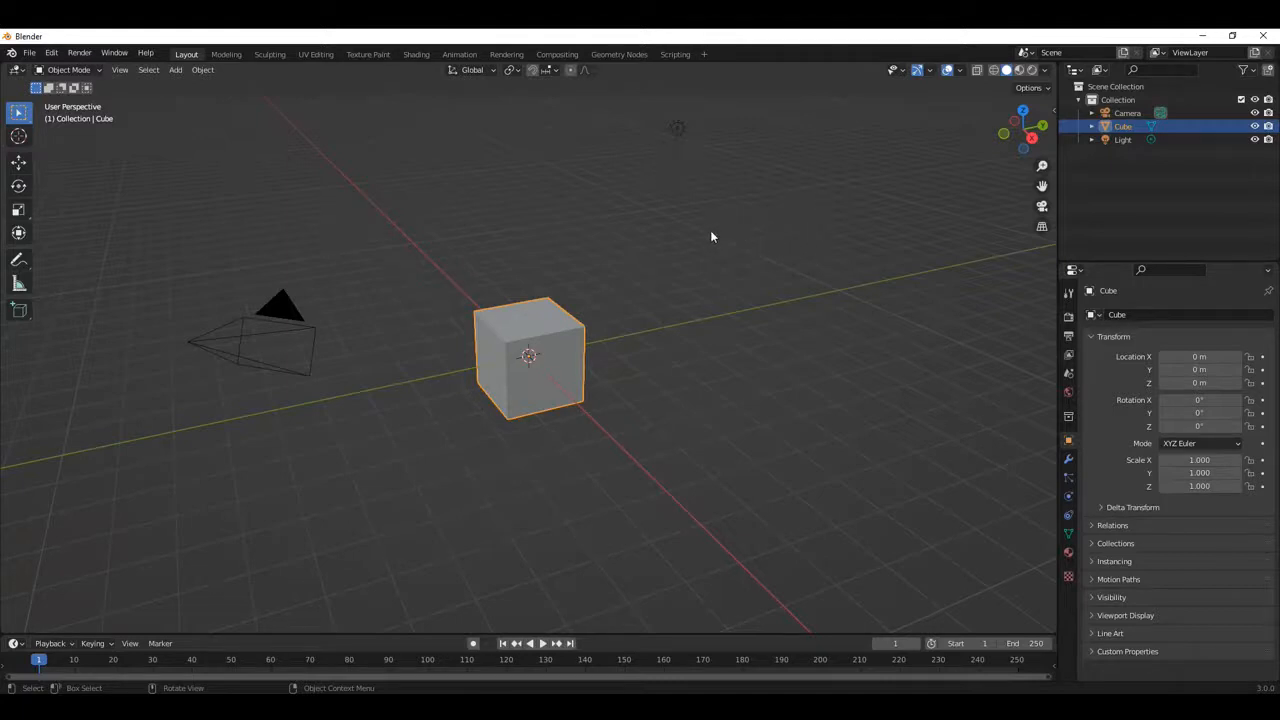
Step: Examine the default cube from several angles and distances
{"action": "middle_click_drag", "start_coordinate": [695, 250], "coordinate": [480, 295]}
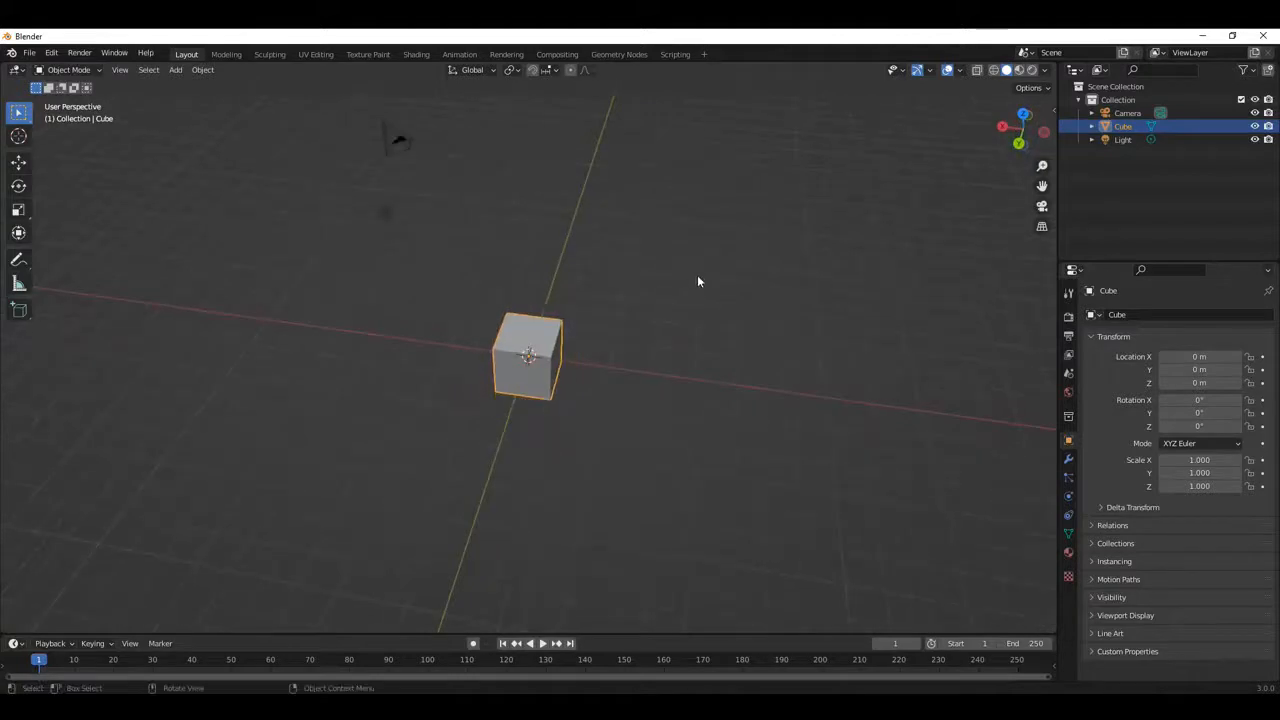
{"action": "middle_click_drag", "start_coordinate": [697, 277], "coordinate": [628, 258]}
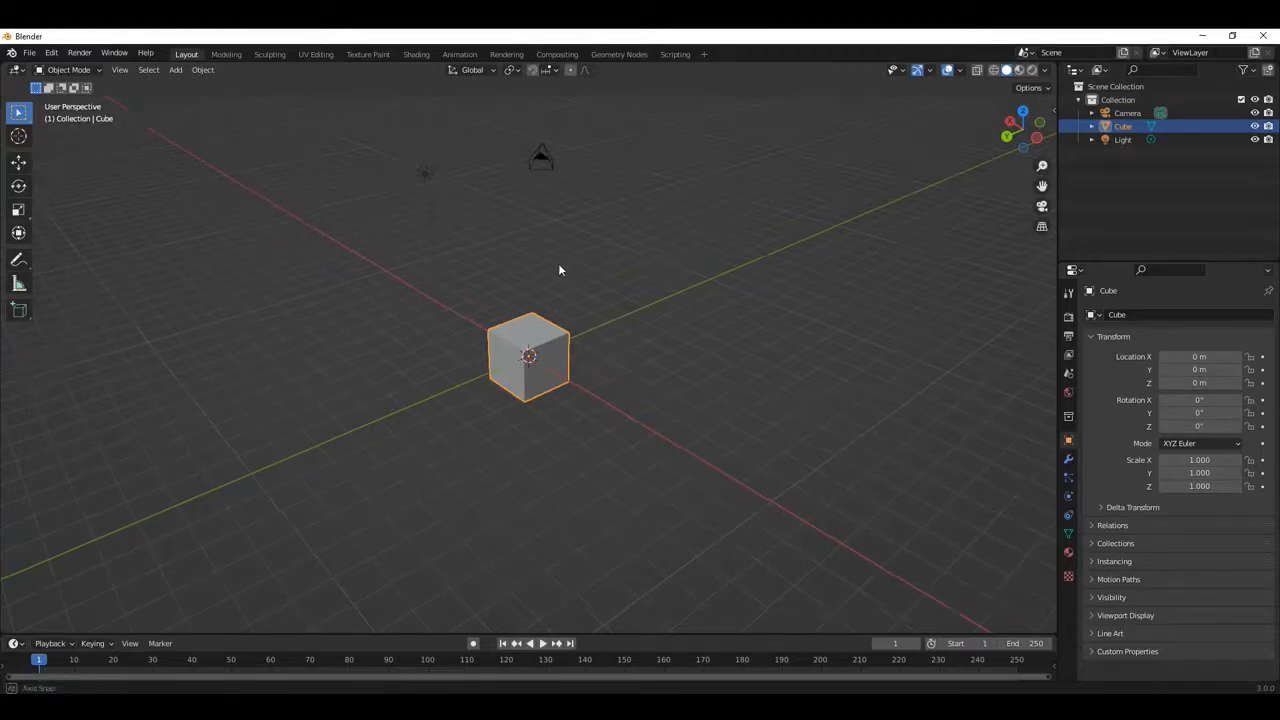
{"action": "scroll", "coordinate": [513, 420], "scroll_direction": "up", "scroll_amount": 3}
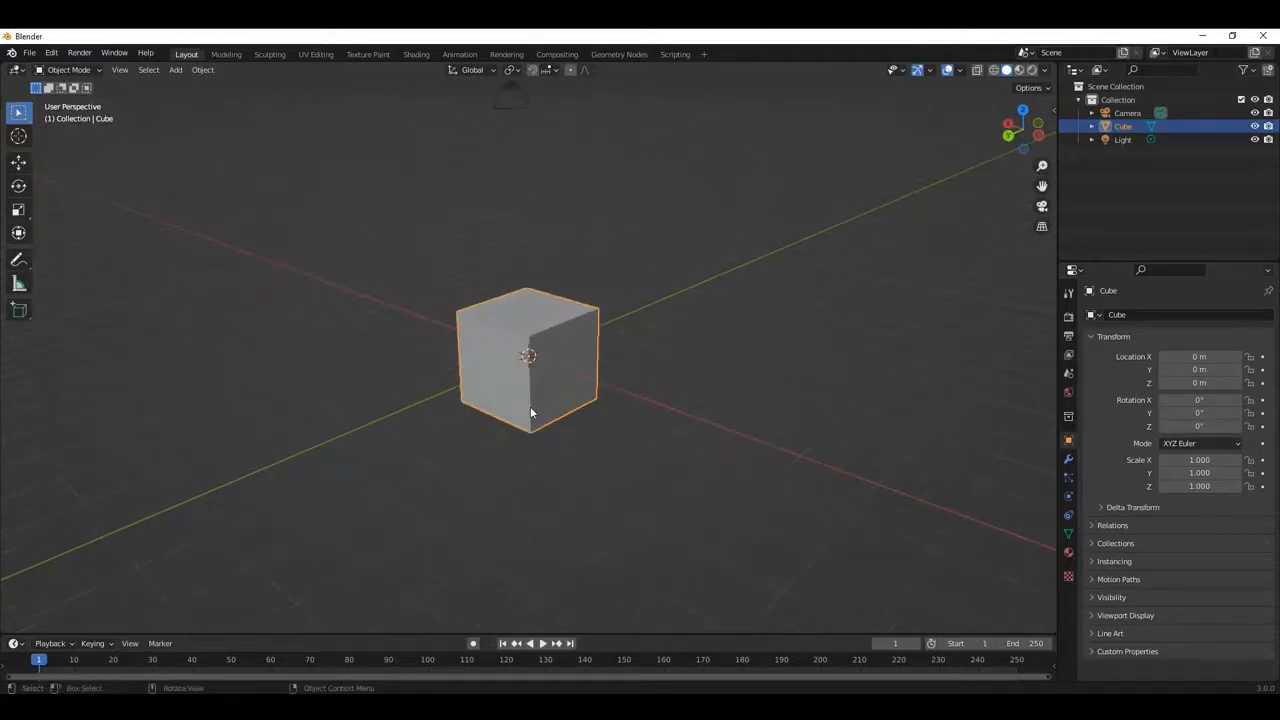
{"action": "middle_click_drag", "start_coordinate": [730, 335], "coordinate": [708, 361]}
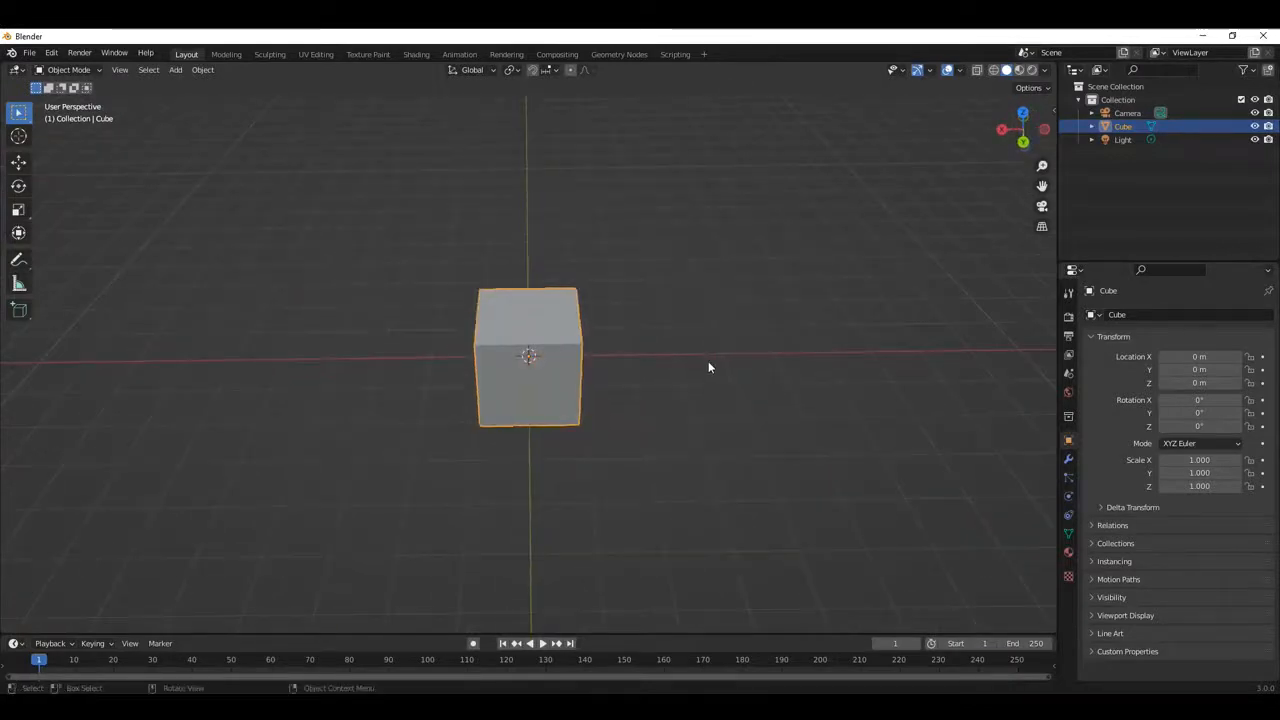
{"action": "scroll", "coordinate": [708, 361], "scroll_direction": "down", "scroll_amount": 5}
{"action": "middle_click_drag", "start_coordinate": [707, 305], "coordinate": [624, 293]}
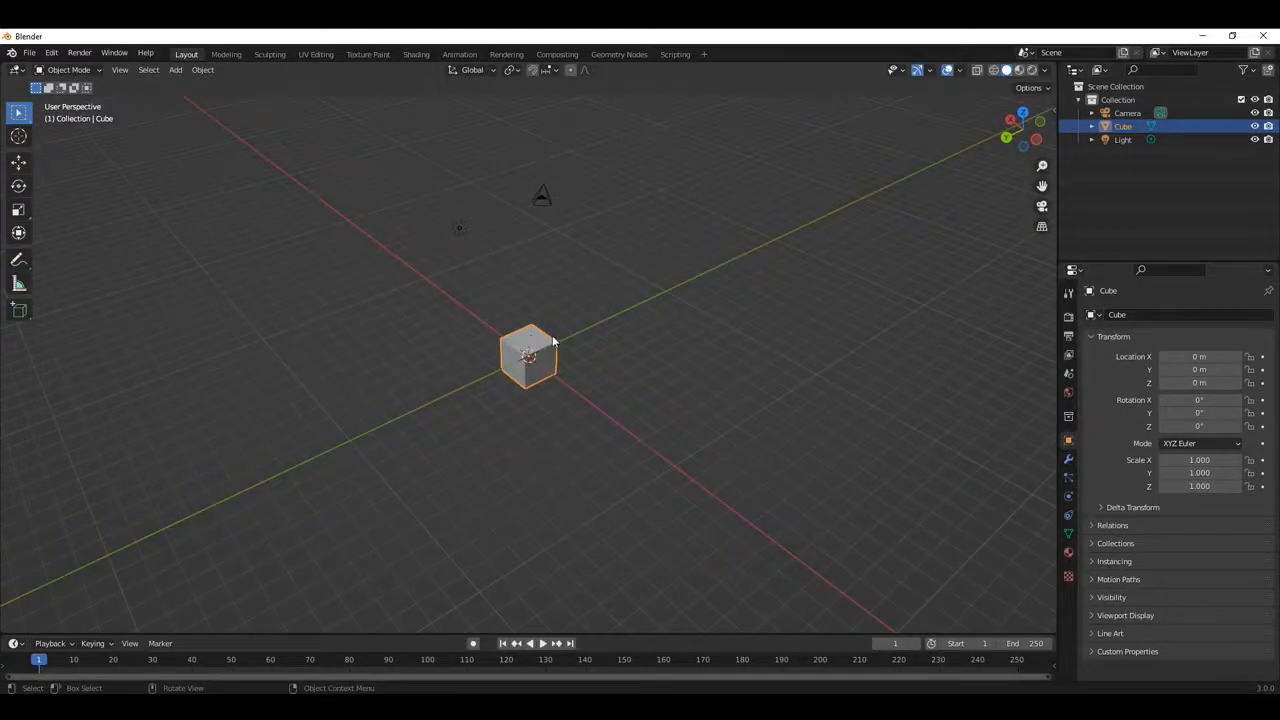
{"action": "scroll", "coordinate": [526, 423], "scroll_direction": "up", "scroll_amount": 5}
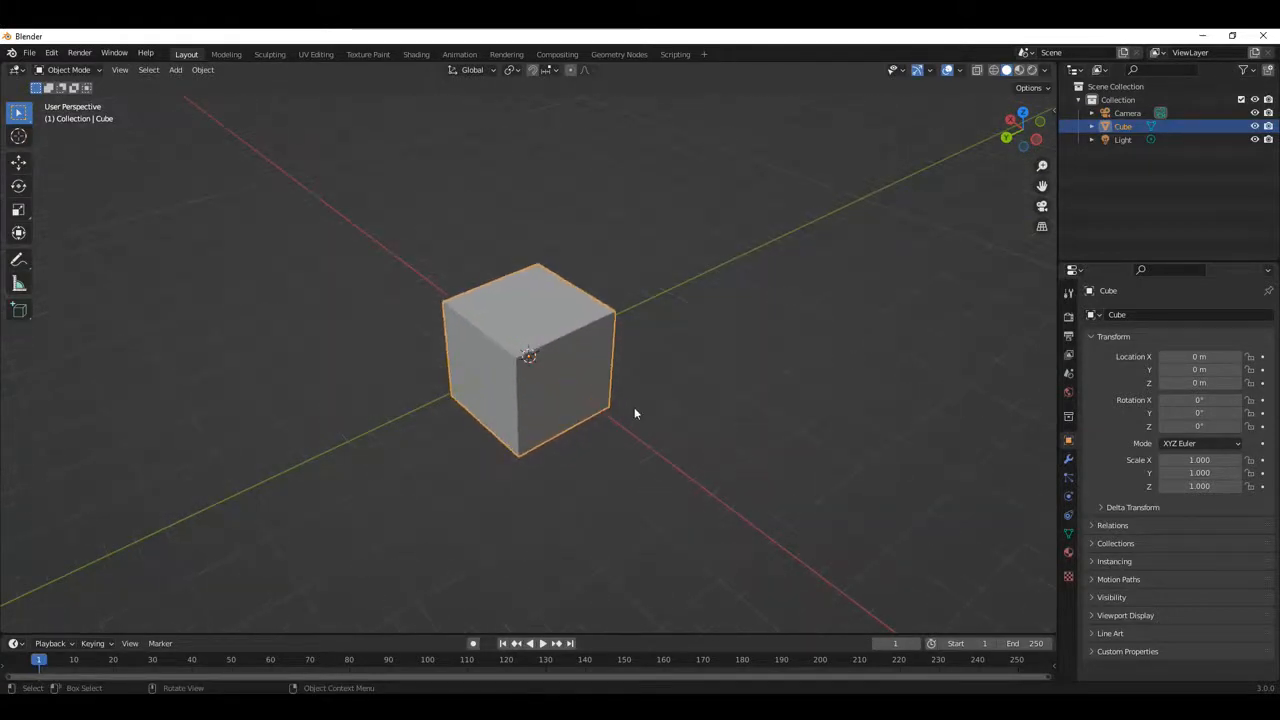
{"action": "middle_click_drag", "start_coordinate": [618, 380], "coordinate": [600, 358]}
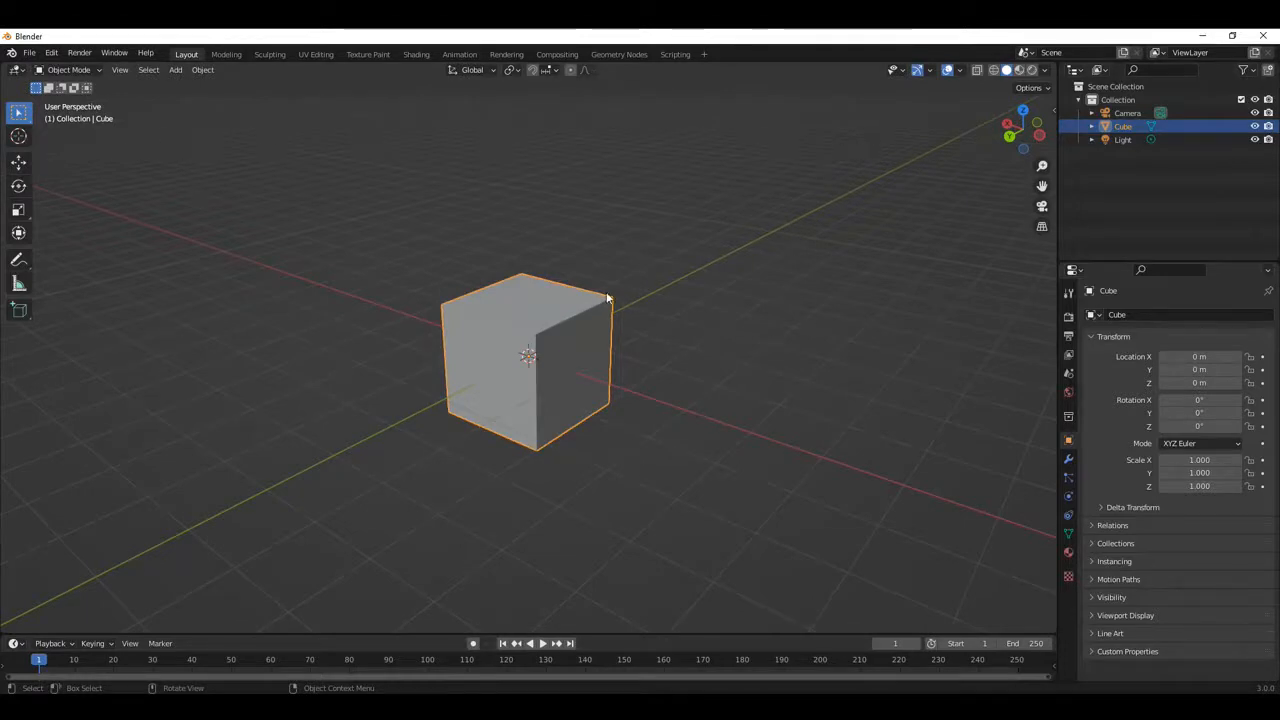
{"action": "scroll", "coordinate": [591, 262], "scroll_direction": "down", "scroll_amount": 3}
{"action": "middle_click_drag", "start_coordinate": [591, 262], "coordinate": [534, 281]}
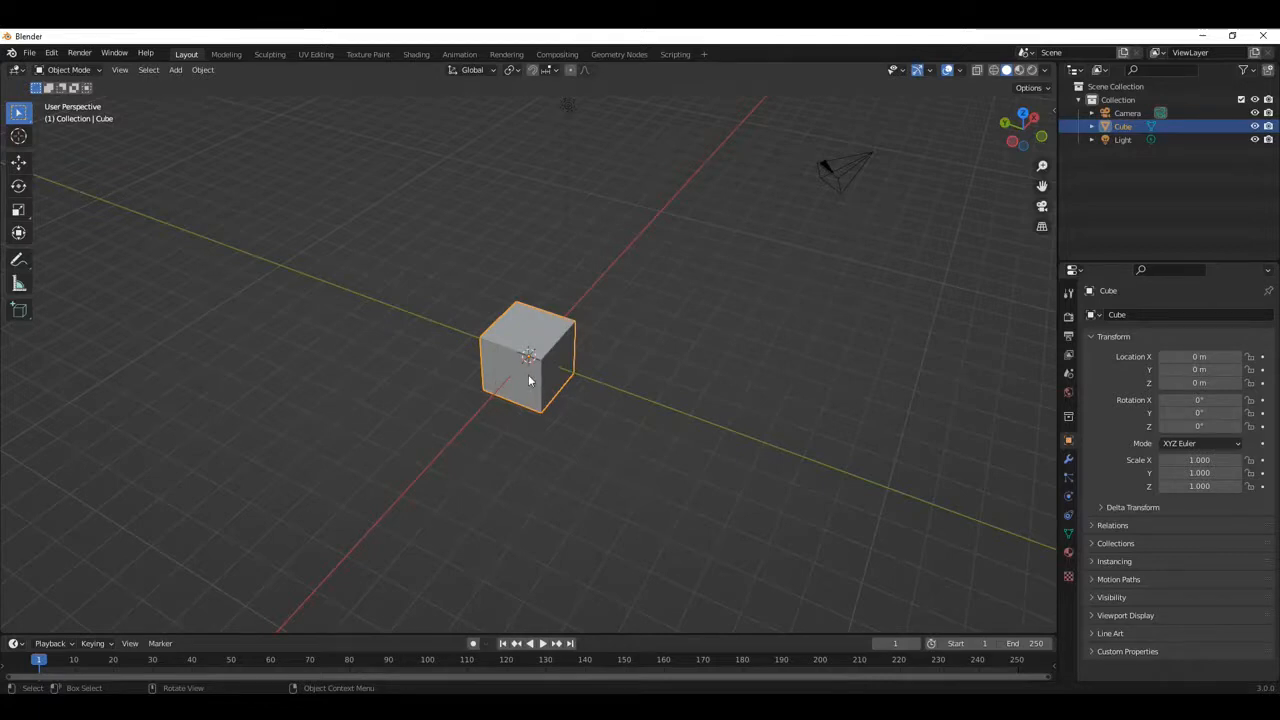
Step: Delete the default cube and import the model Cyber_-_1_inch_-_B.stl from the files folder of STL bases
{"action": "key", "text": "Delete"}
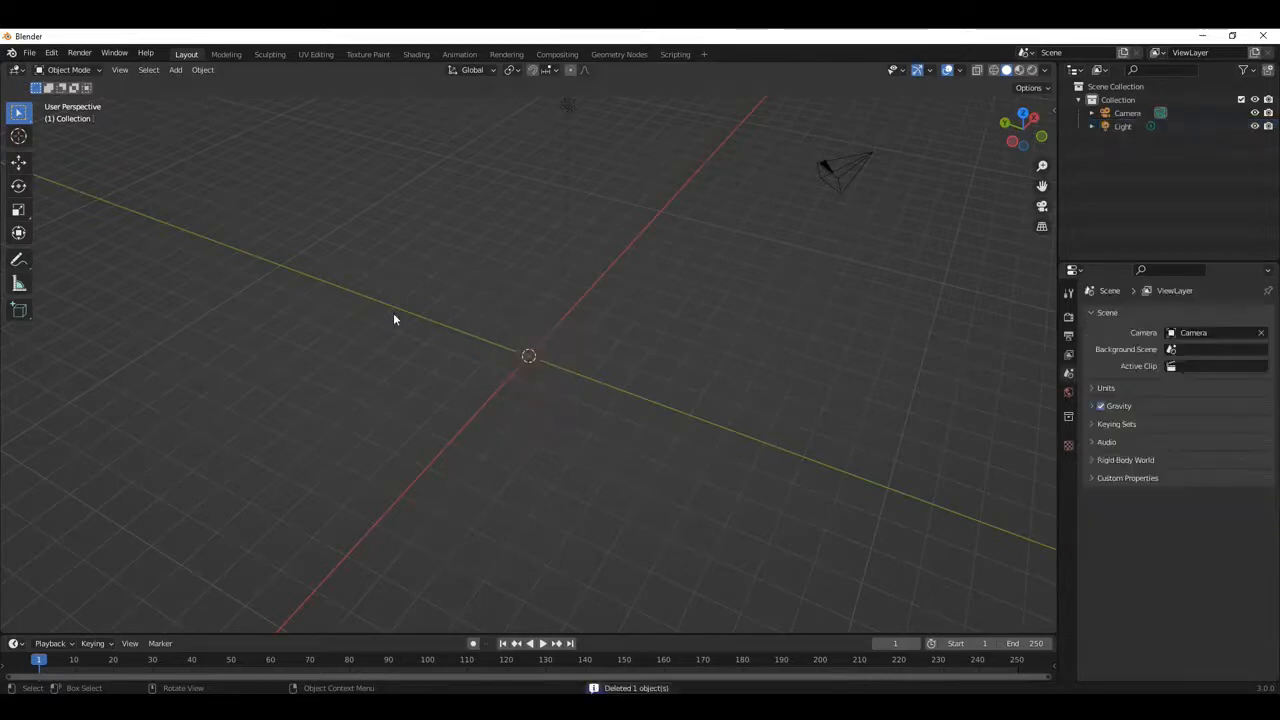
{"action": "left_click", "coordinate": [30, 53]}
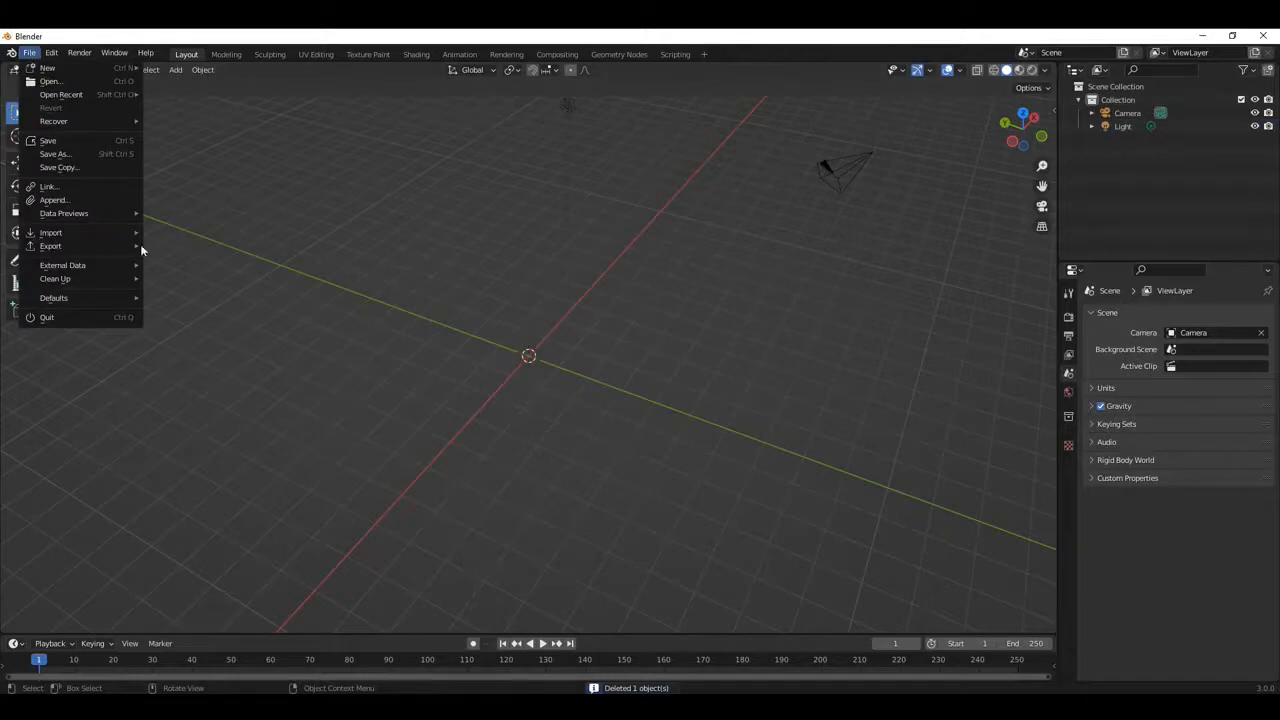
{"action": "mouse_move", "coordinate": [90, 236]}
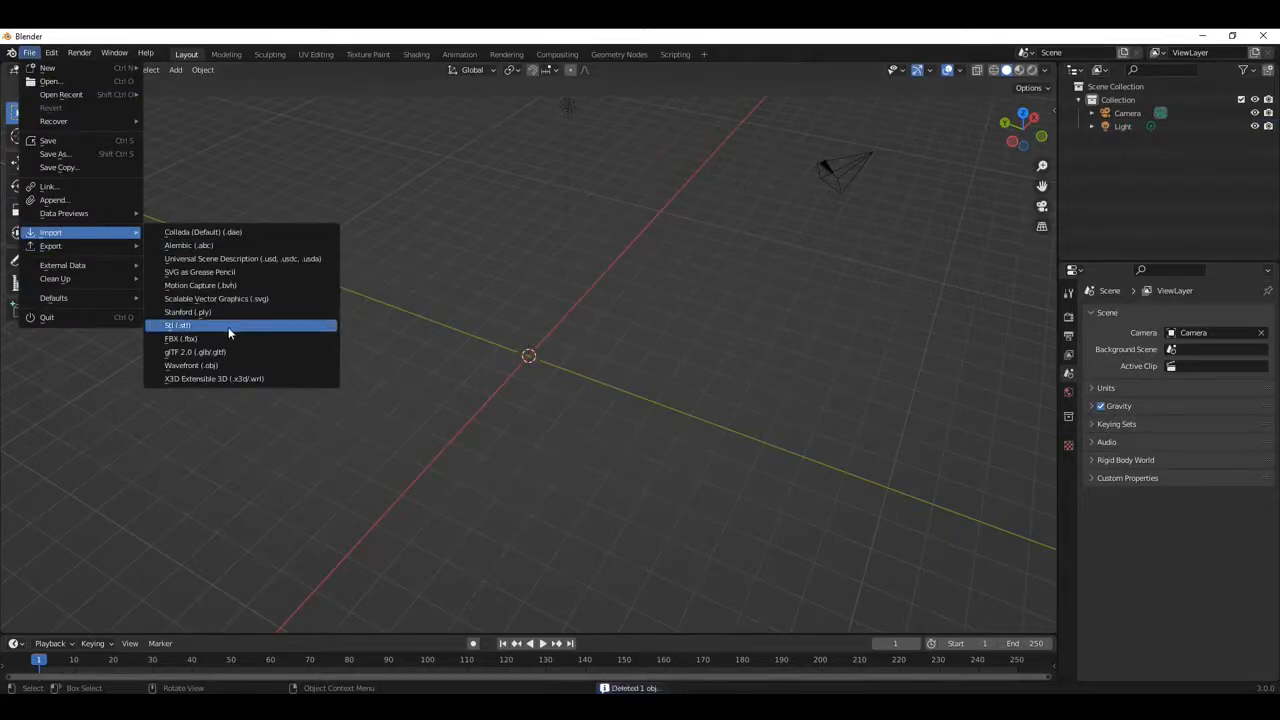
{"action": "left_click", "coordinate": [184, 328]}
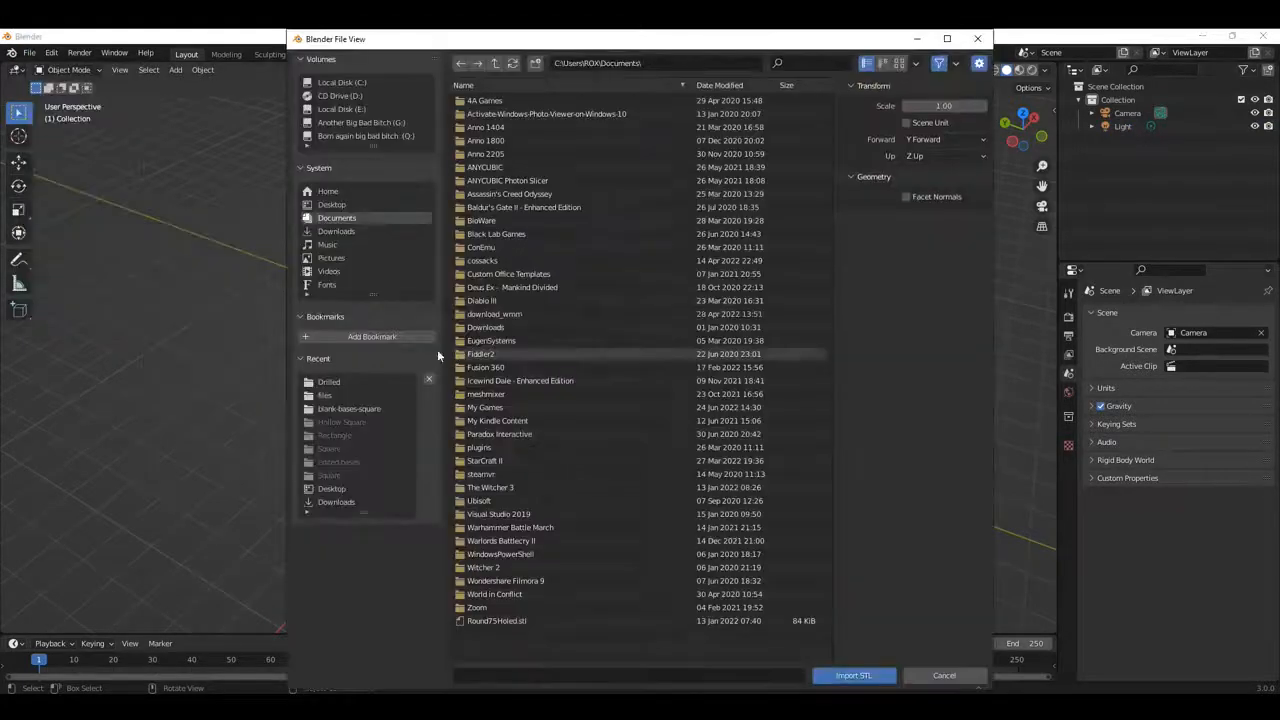
{"action": "left_click", "coordinate": [662, 64]}
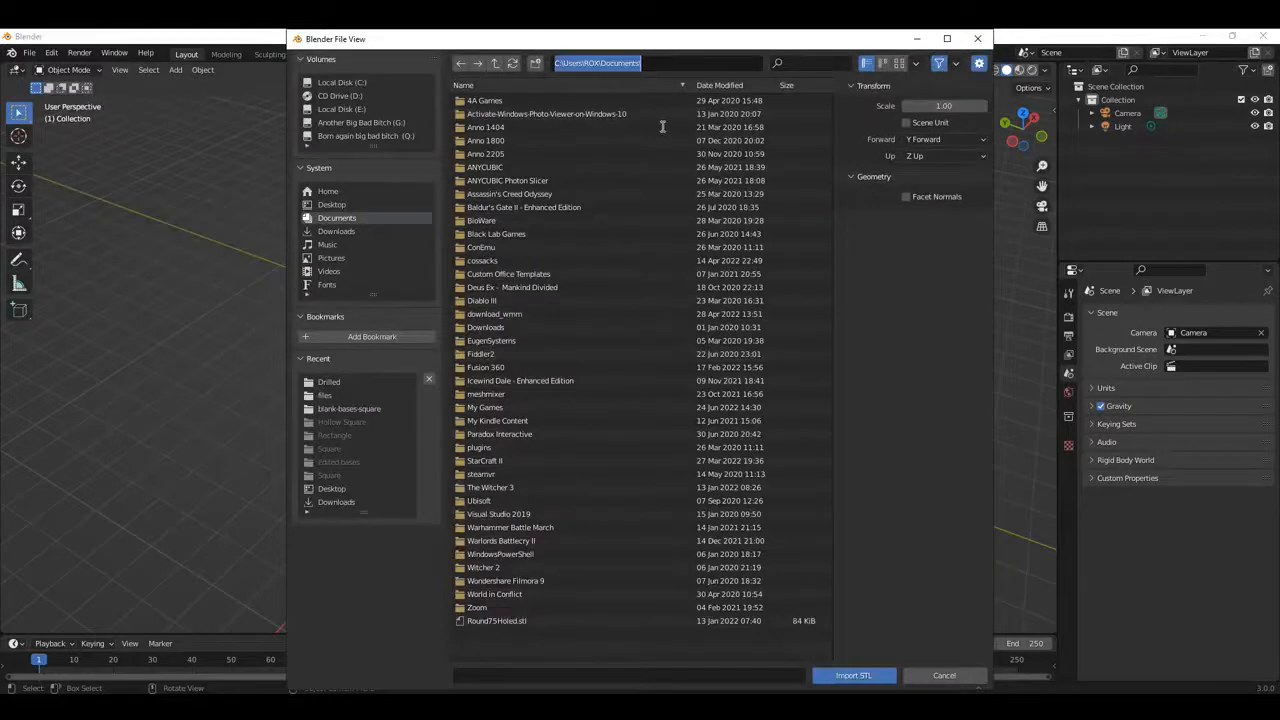
{"action": "key", "text": "ctrl+v"}
{"action": "key", "text": "Return"}
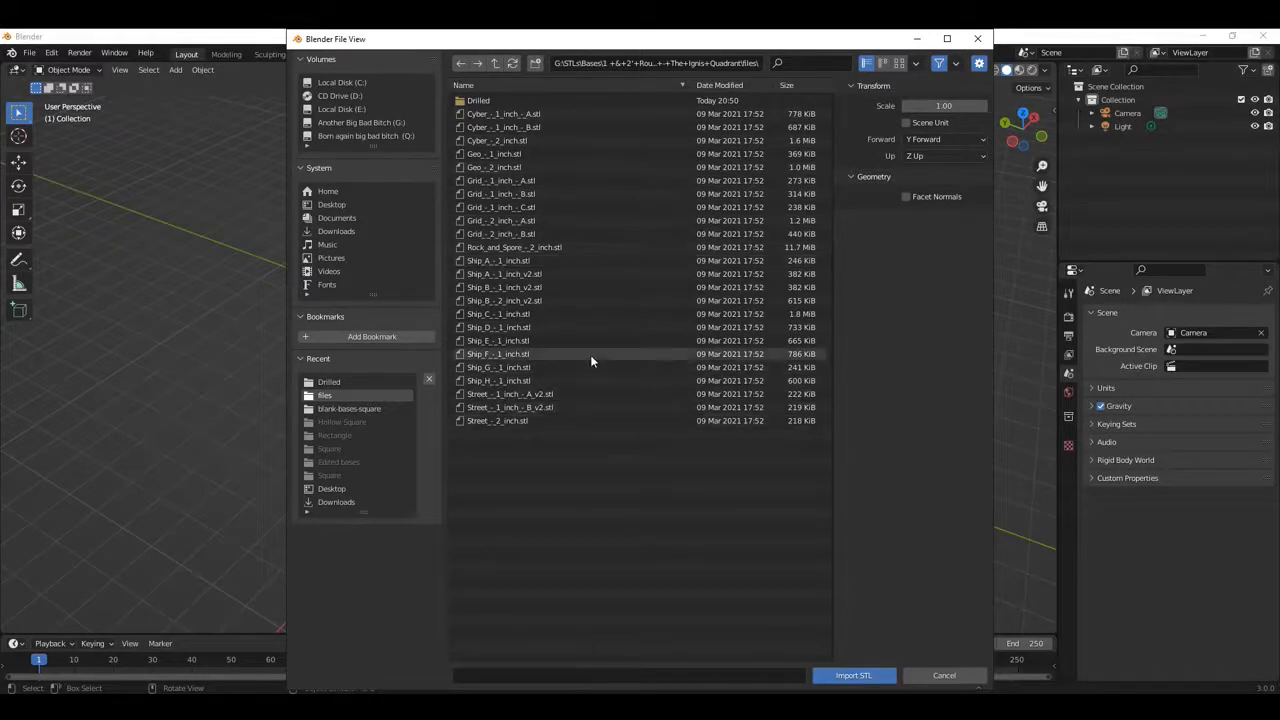
{"action": "double_click", "coordinate": [547, 131]}
Step: Move the imported base closer to the world origin, setting its location to about X 83.7 m and Y 115.9 m
{"action": "scroll", "coordinate": [650, 425], "scroll_direction": "down", "scroll_amount": 2}
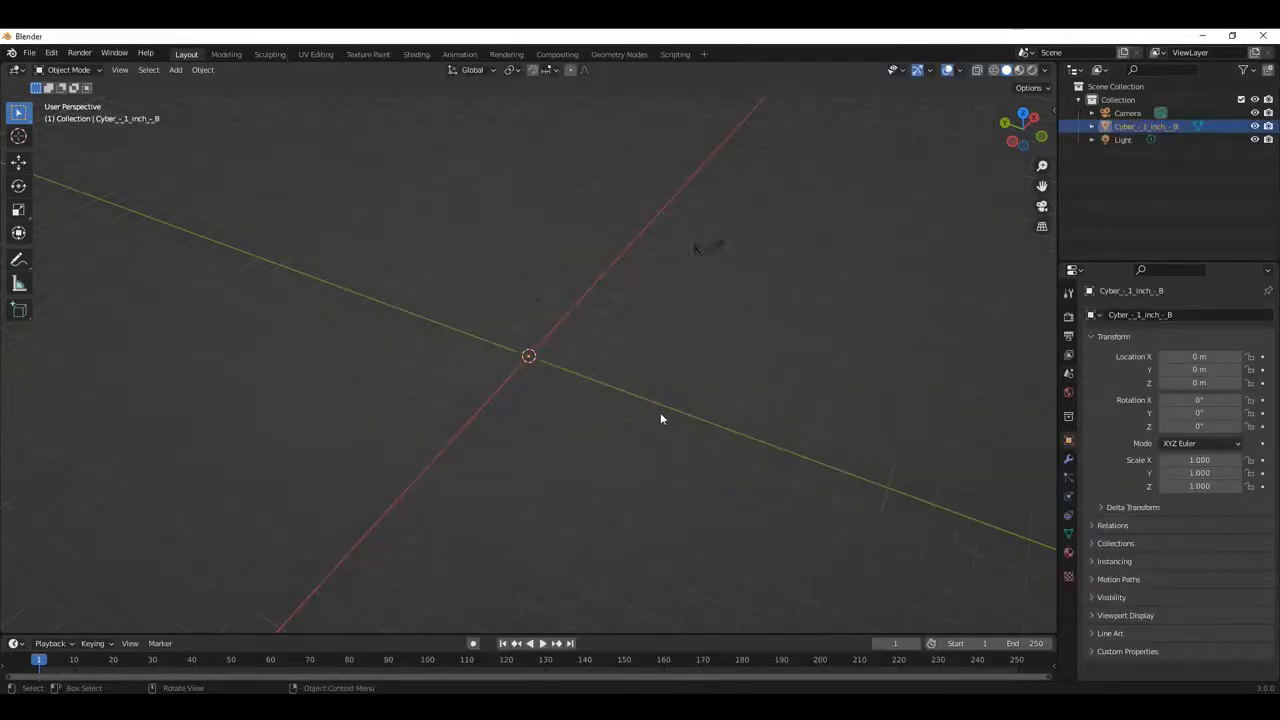
{"action": "scroll", "coordinate": [668, 408], "scroll_direction": "down", "scroll_amount": 2}
{"action": "middle_click_drag", "start_coordinate": [676, 410], "coordinate": [829, 383]}
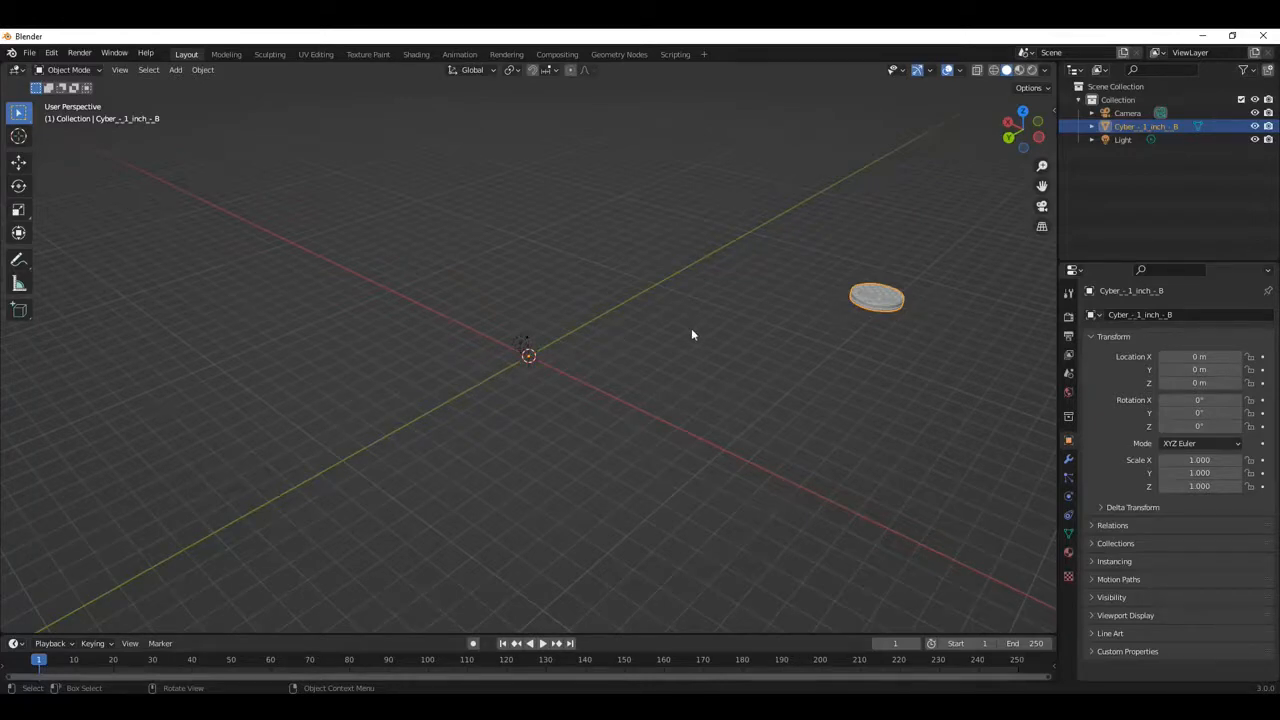
{"action": "left_click", "coordinate": [17, 163]}
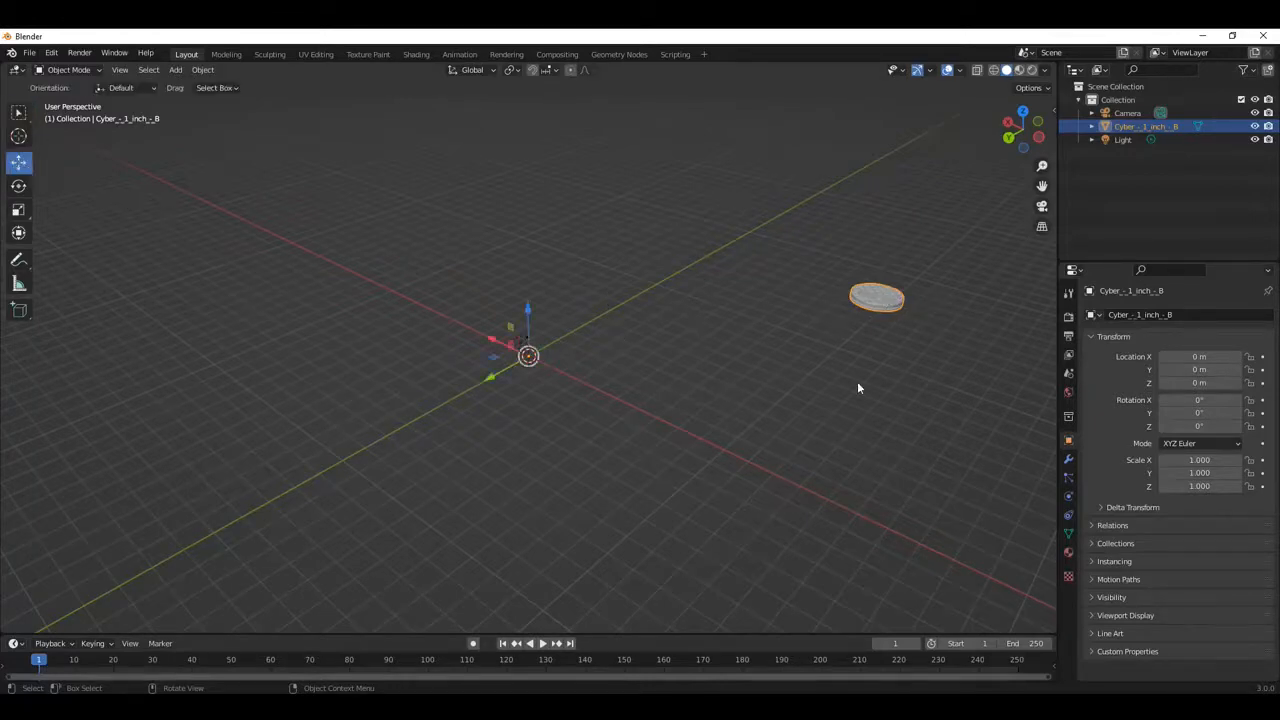
{"action": "left_click_drag", "start_coordinate": [491, 374], "coordinate": [170, 358]}
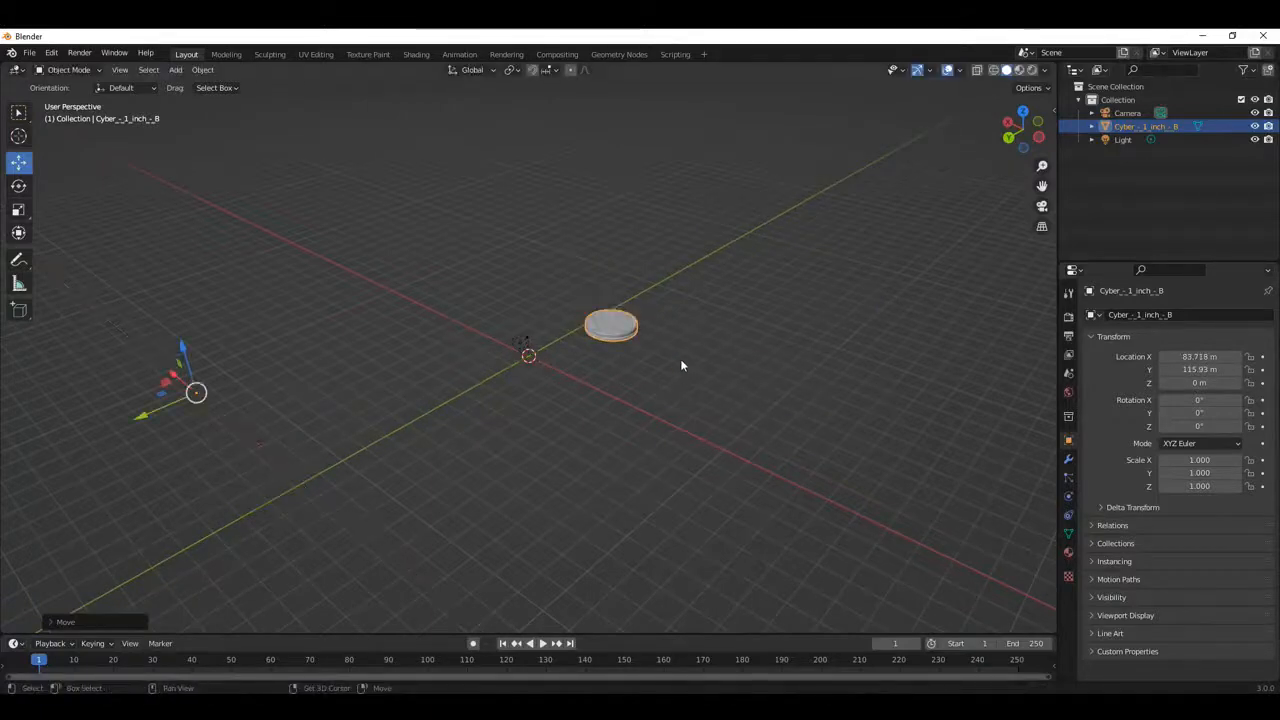
Step: Add a cylinder mesh to the scene while working from the underside of the base
{"action": "middle_click_drag", "start_coordinate": [652, 370], "coordinate": [590, 421], "text": "shift"}
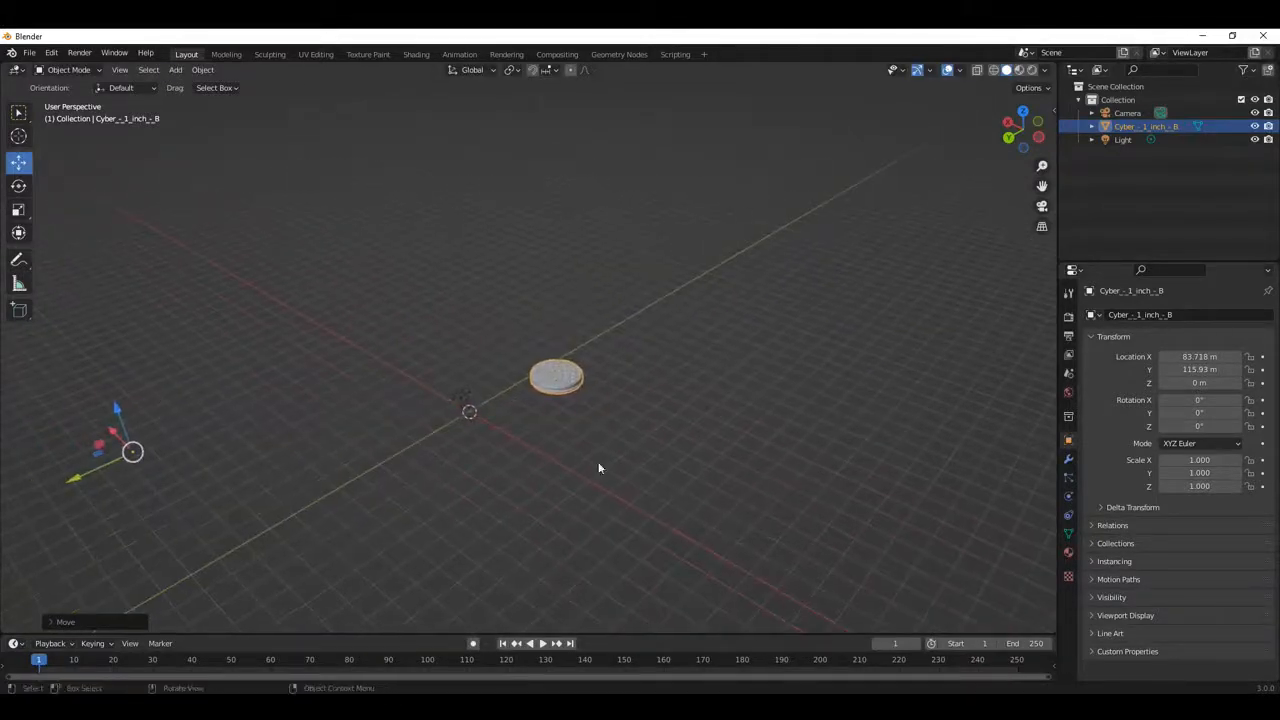
{"action": "scroll", "coordinate": [562, 508], "scroll_direction": "up", "scroll_amount": 6}
{"action": "middle_click_drag", "start_coordinate": [802, 520], "coordinate": [748, 405]}
{"action": "middle_click_drag", "start_coordinate": [645, 420], "coordinate": [712, 410]}
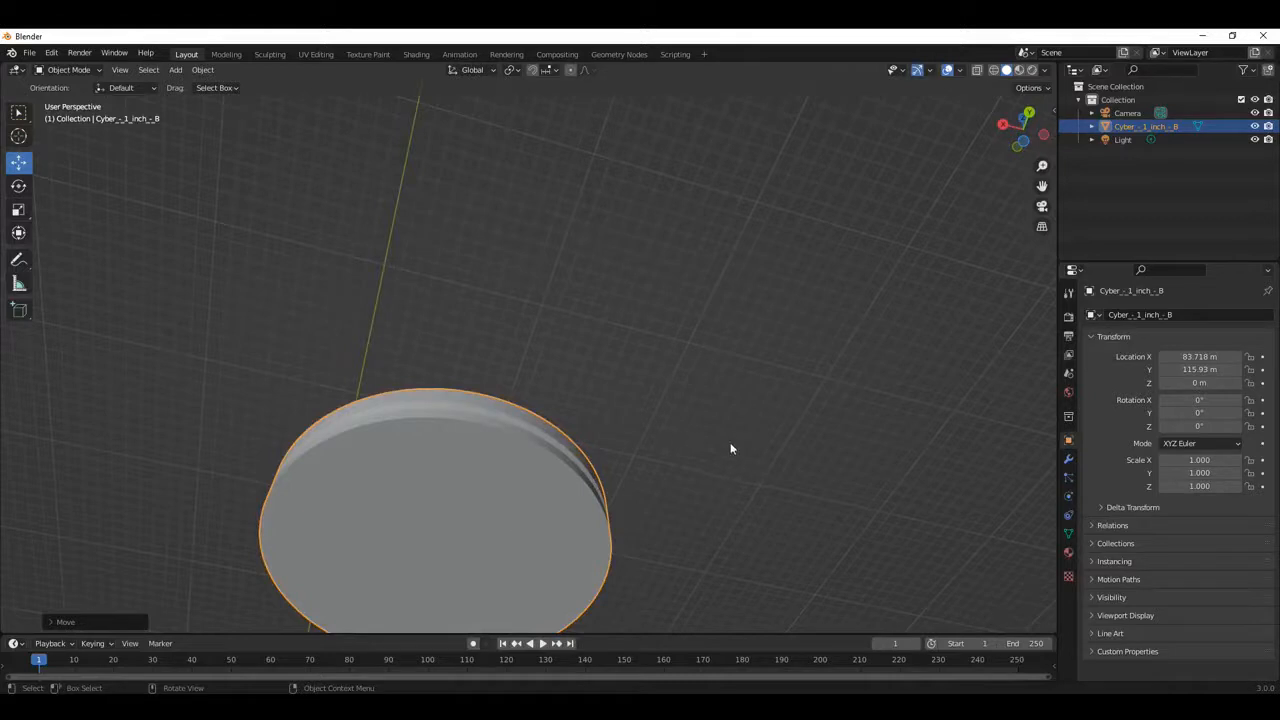
{"action": "middle_click_drag", "start_coordinate": [730, 449], "coordinate": [731, 480]}
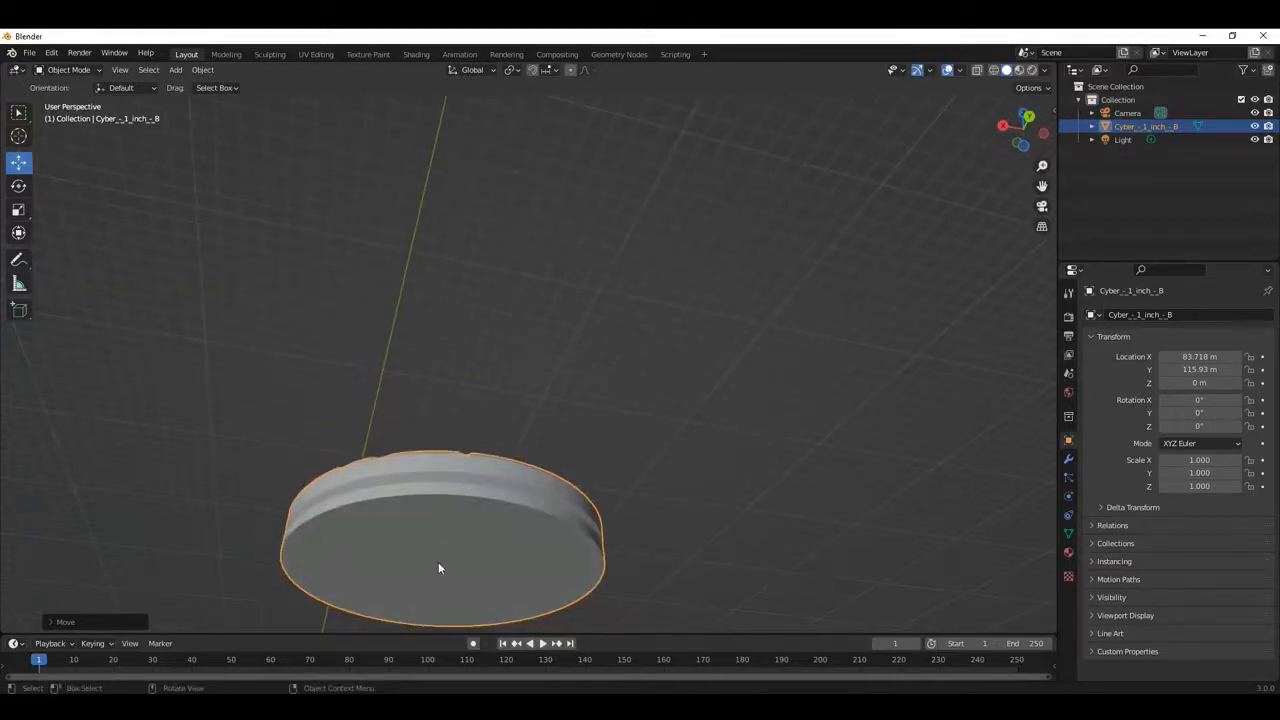
{"action": "middle_click_drag", "start_coordinate": [633, 487], "coordinate": [577, 435]}
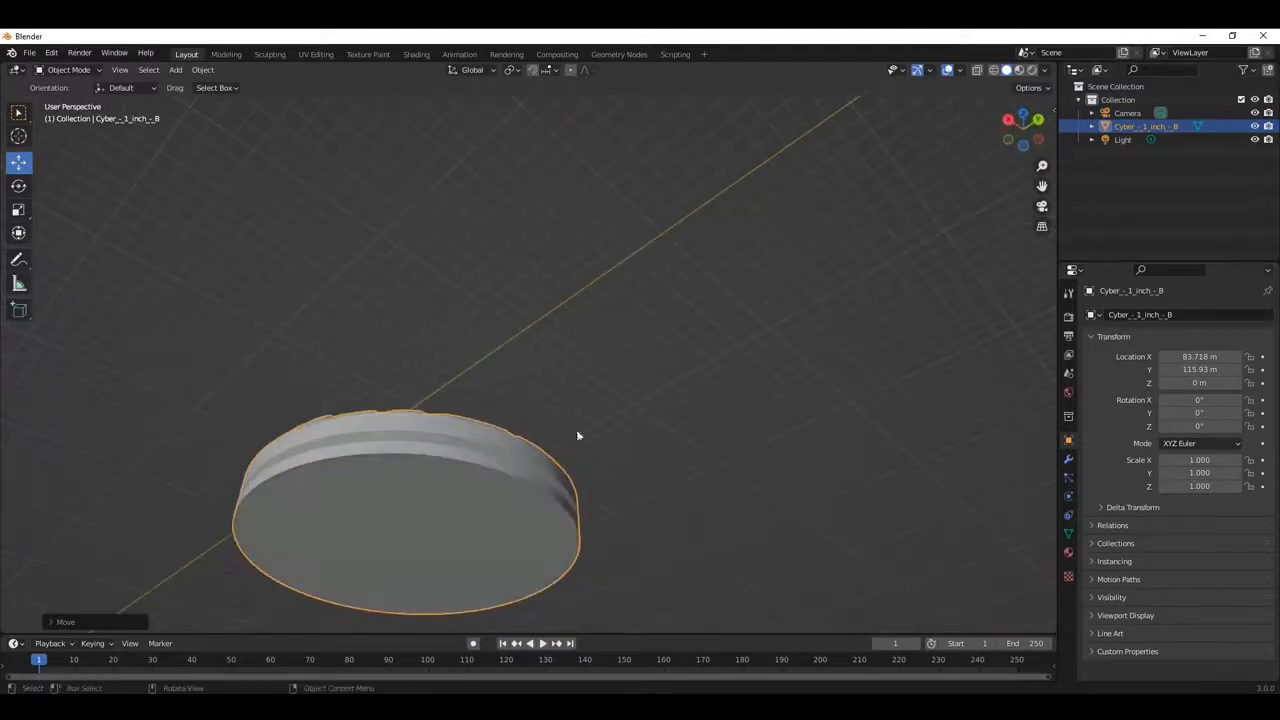
{"action": "left_click", "coordinate": [176, 70]}
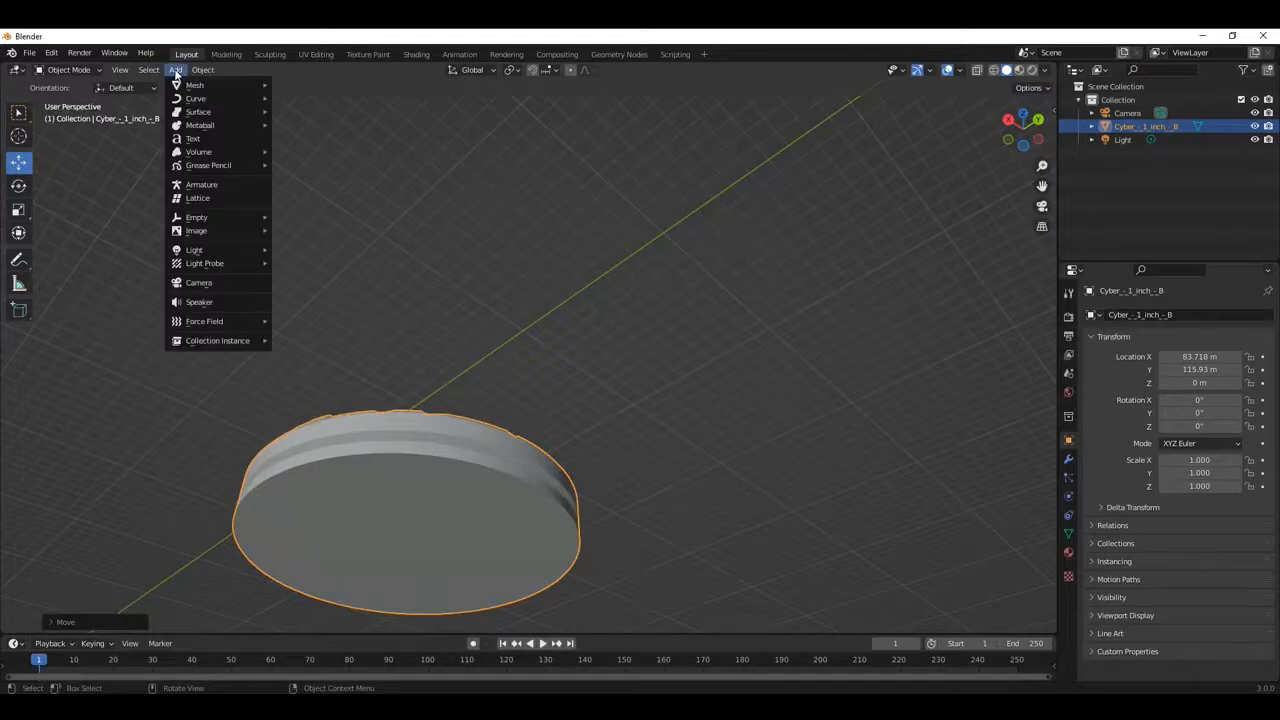
{"action": "mouse_move", "coordinate": [186, 86]}
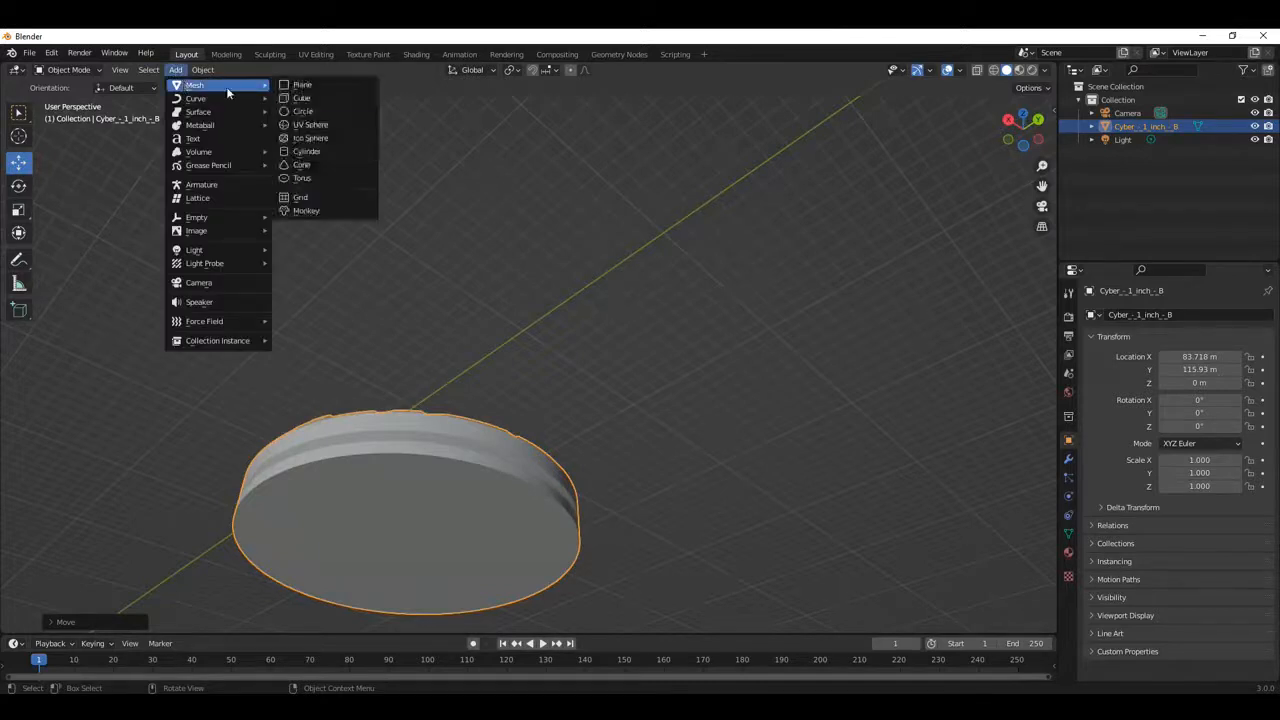
{"action": "left_click", "coordinate": [339, 150]}
Step: Move the cylinder along the Y axis toward the base, to about Y -27.1 m
{"action": "scroll", "coordinate": [550, 320], "scroll_direction": "down", "scroll_amount": 5}
{"action": "middle_click_drag", "start_coordinate": [583, 309], "coordinate": [659, 469]}
{"action": "middle_click_drag", "start_coordinate": [430, 412], "coordinate": [689, 259]}
{"action": "scroll", "coordinate": [660, 252], "scroll_direction": "up", "scroll_amount": 3}
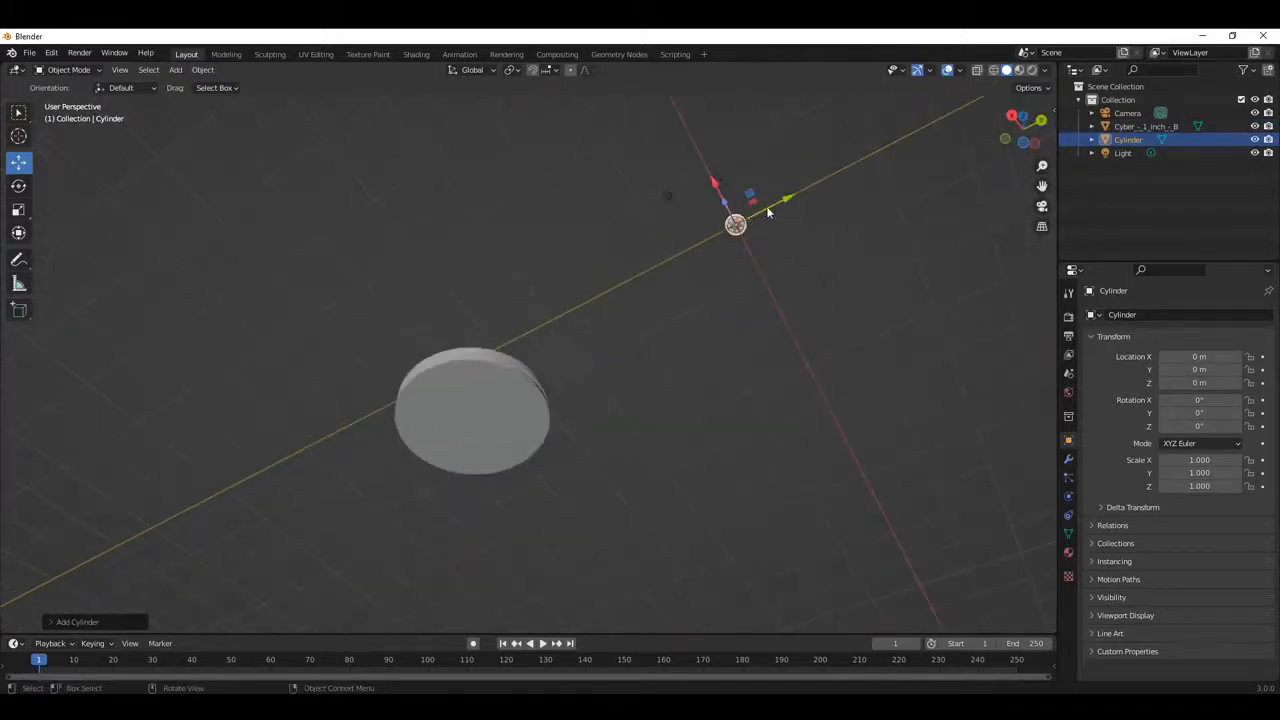
{"action": "key", "text": "g"}
{"action": "key", "text": "y"}
{"action": "left_click", "coordinate": [567, 279]}
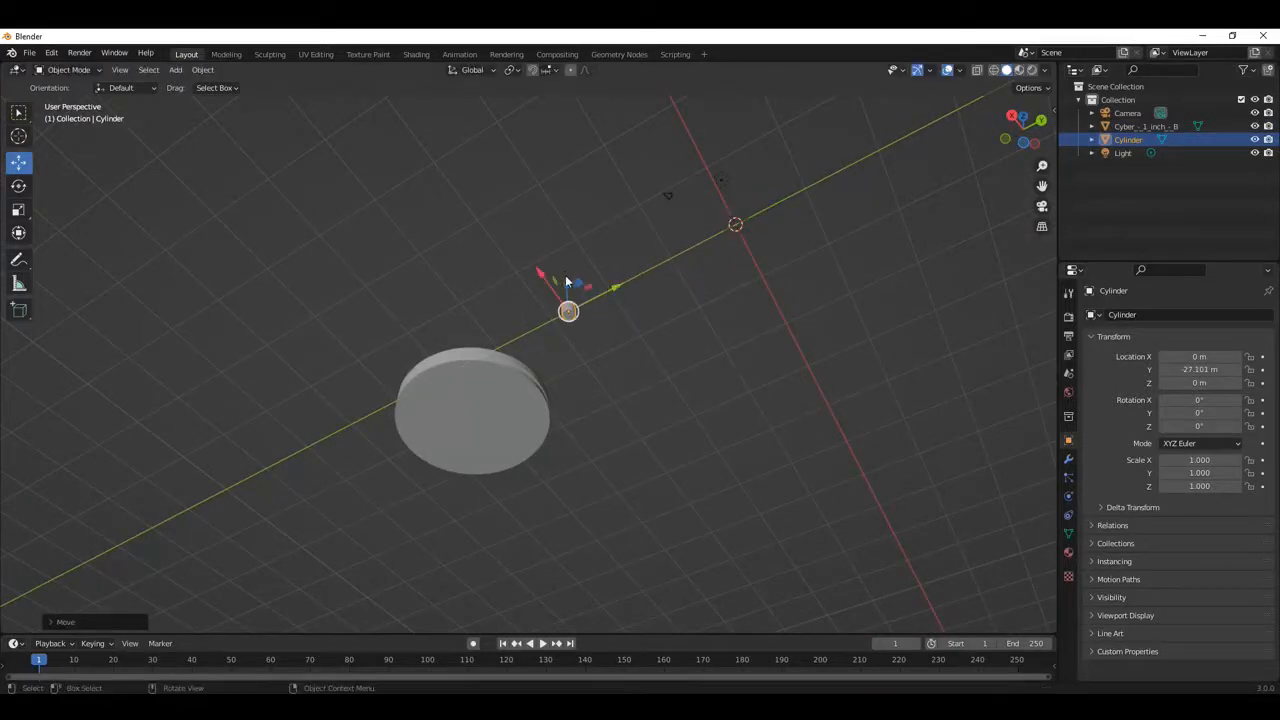
Step: Lower the cylinder to about Z -17.9 m and shift it along Y to about -45.4 m, beneath the base
{"action": "key", "text": "g"}
{"action": "key", "text": "z"}
{"action": "left_click", "coordinate": [709, 403]}
{"action": "middle_click_drag", "start_coordinate": [709, 403], "coordinate": [711, 481]}
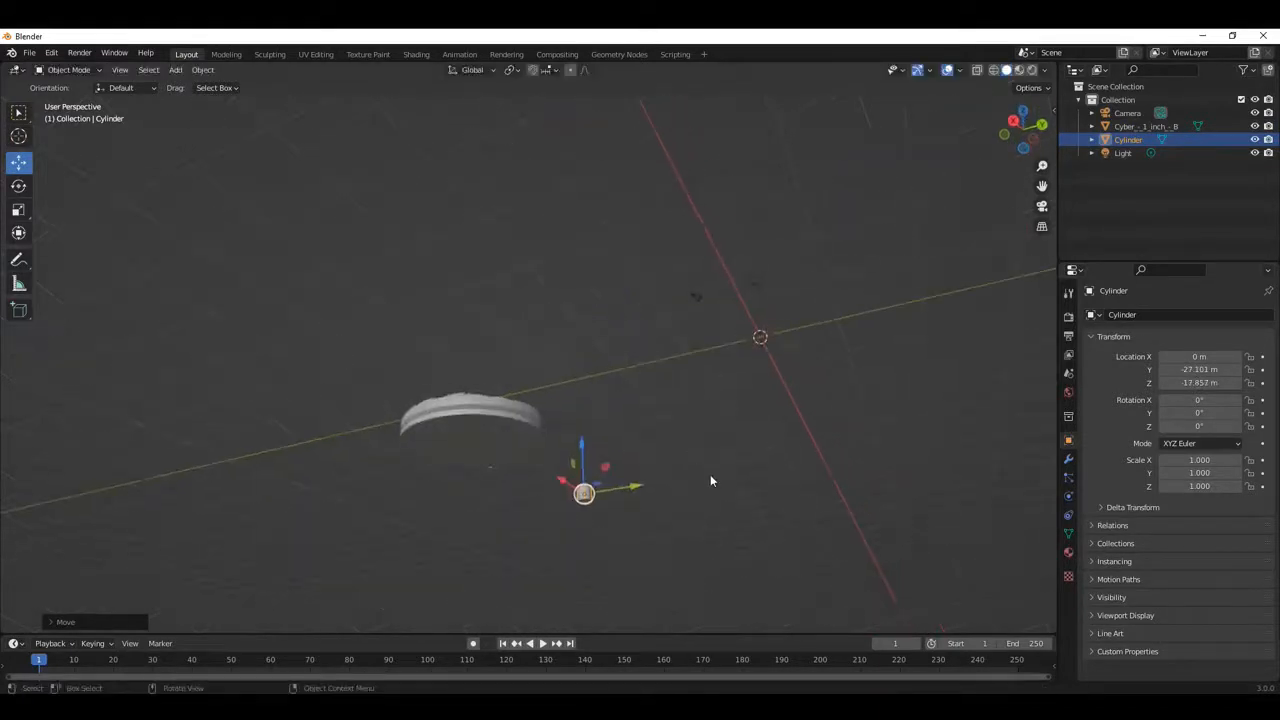
{"action": "middle_click_drag", "start_coordinate": [429, 470], "coordinate": [680, 494]}
{"action": "left_click_drag", "start_coordinate": [680, 494], "coordinate": [587, 496]}
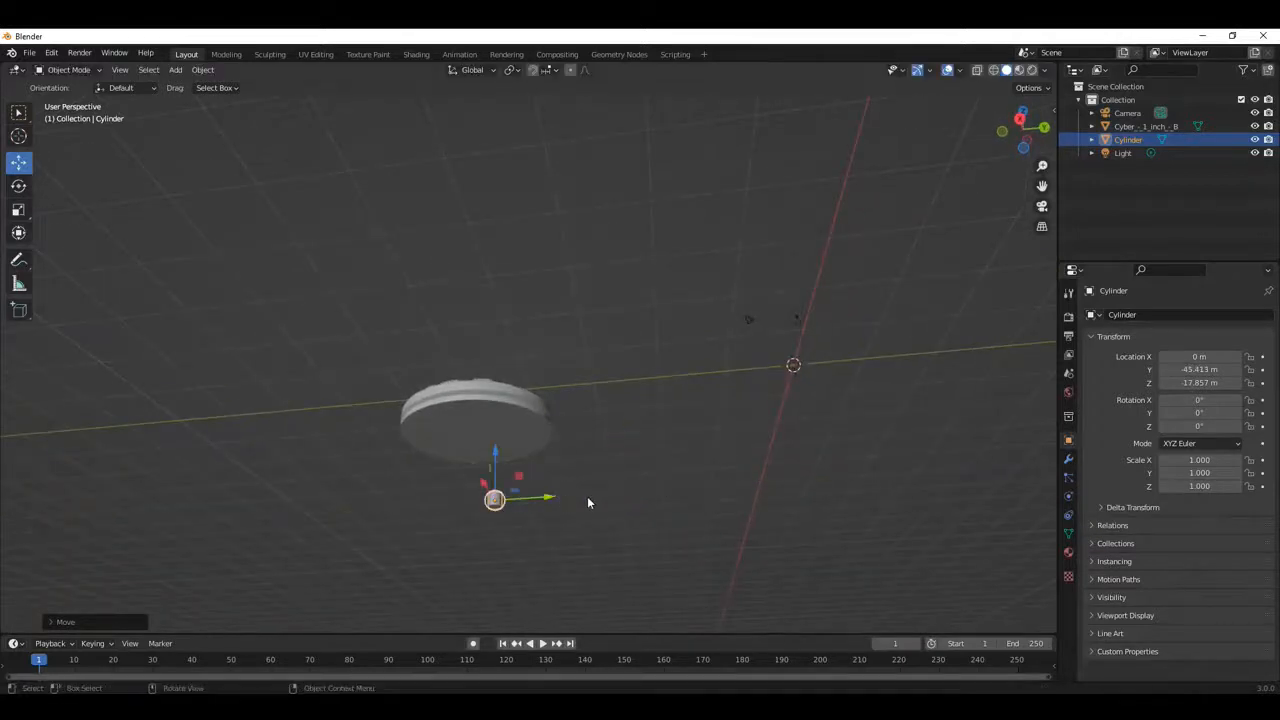
Step: Set the cylinder's scale to 10 on the X, Y and Z axes
{"action": "middle_click_drag", "start_coordinate": [587, 496], "coordinate": [639, 457]}
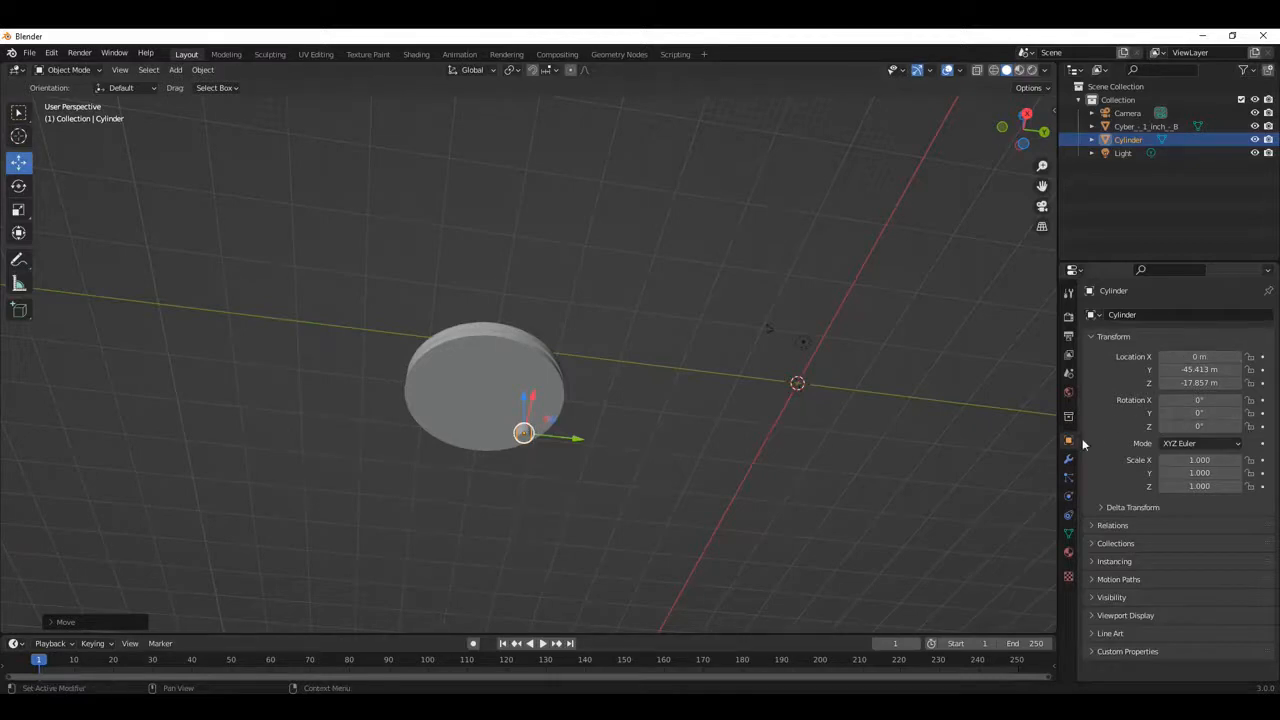
{"action": "left_click", "coordinate": [1230, 459]}
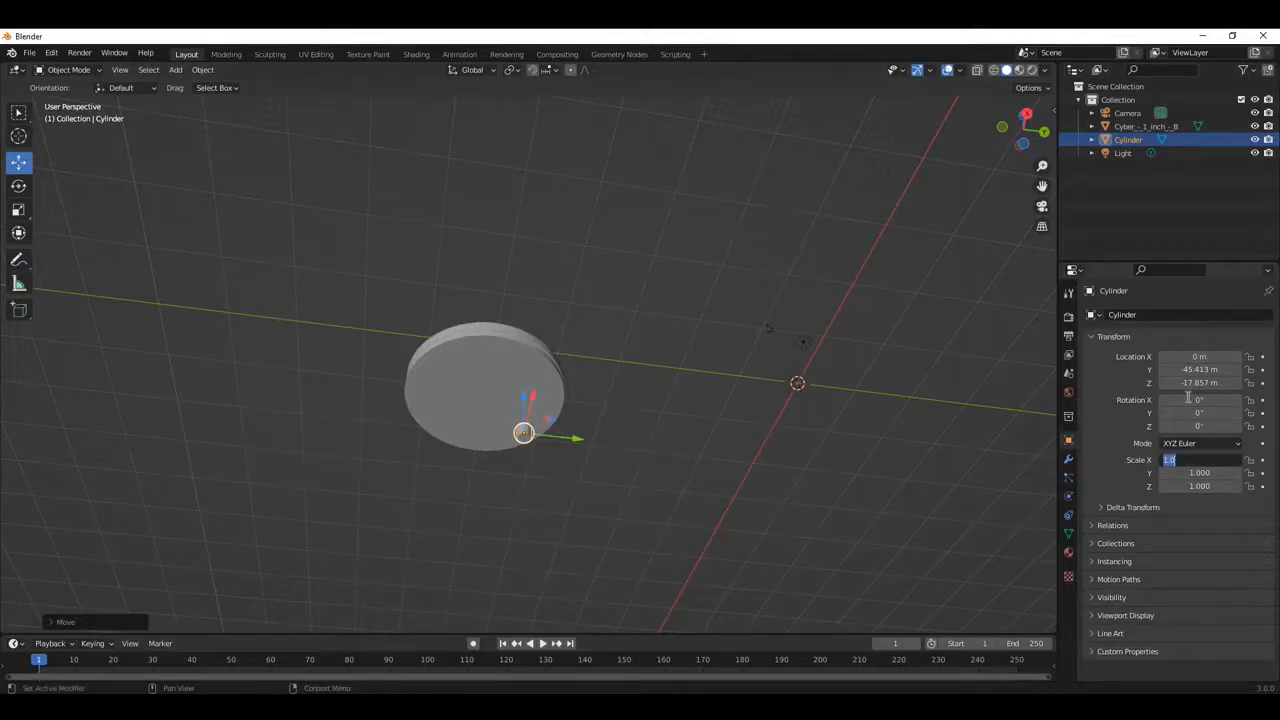
{"action": "type", "text": "10"}
{"action": "key", "text": "Tab"}
{"action": "type", "text": "10"}
{"action": "key", "text": "Tab"}
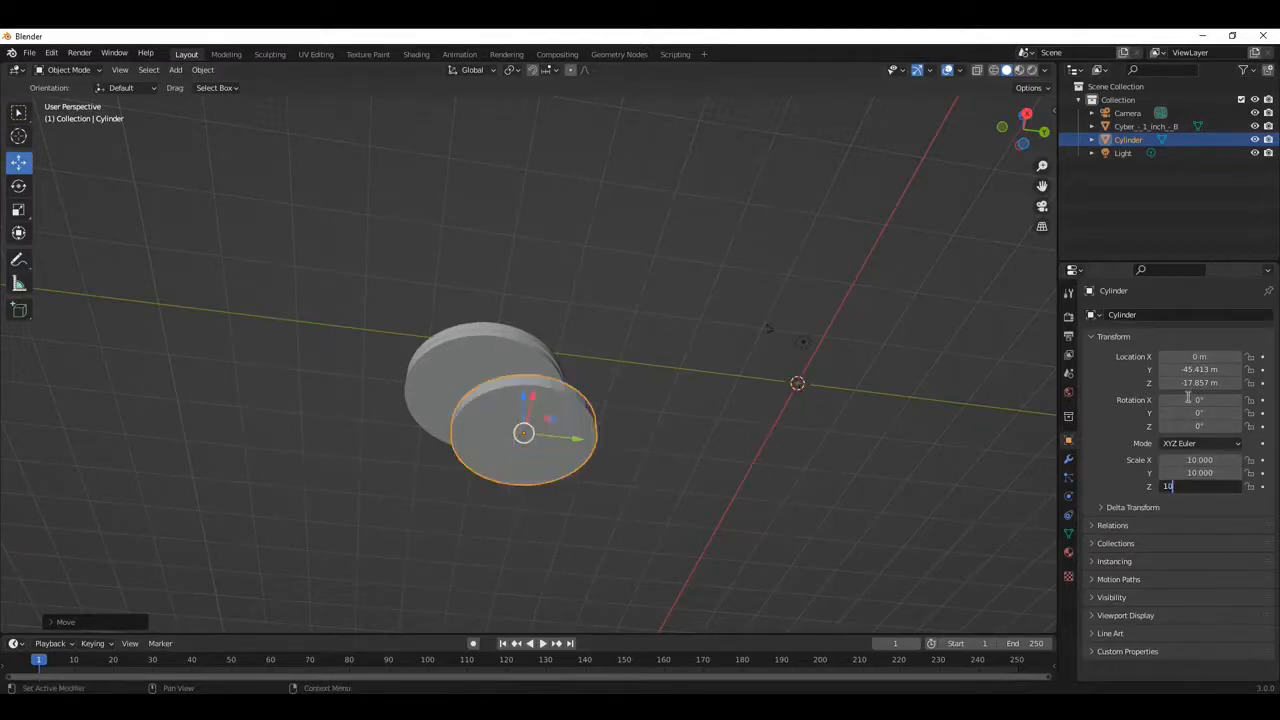
{"action": "type", "text": "10"}
{"action": "key", "text": "Return"}
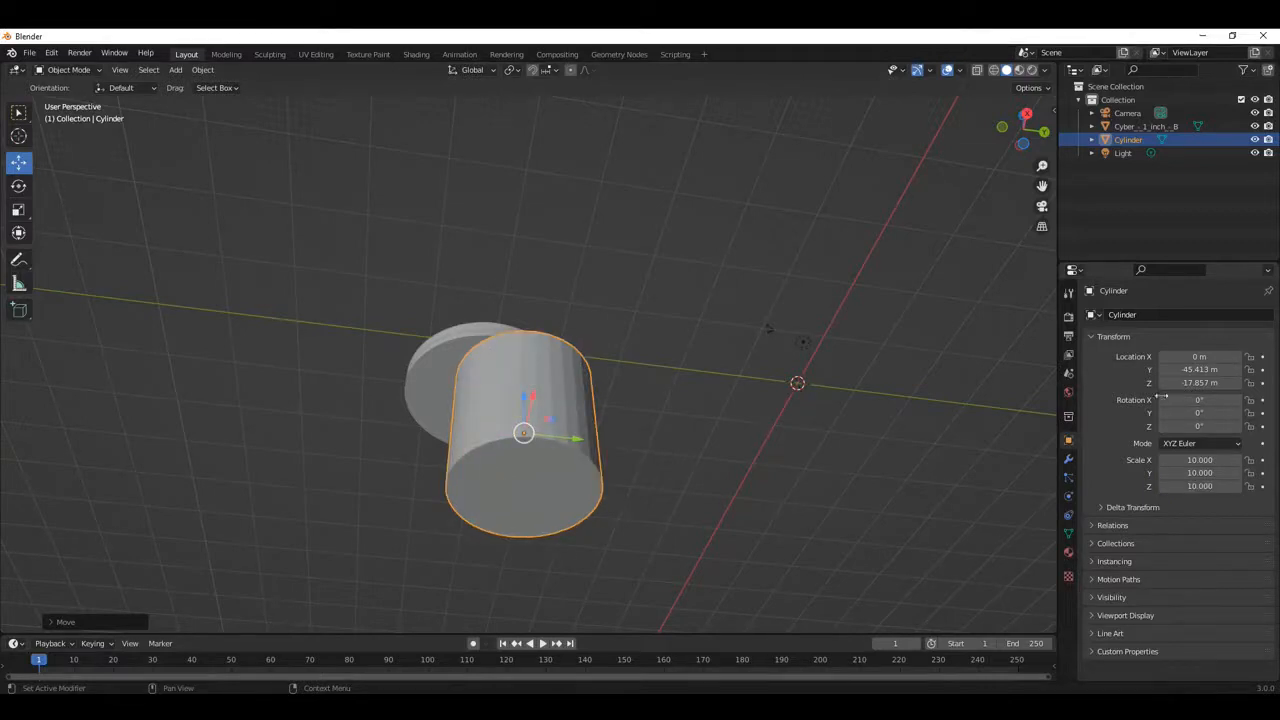
Step: Set the cylinder's scale to 7 on the X, Y and Z axes
{"action": "middle_click_drag", "start_coordinate": [610, 450], "coordinate": [654, 340]}
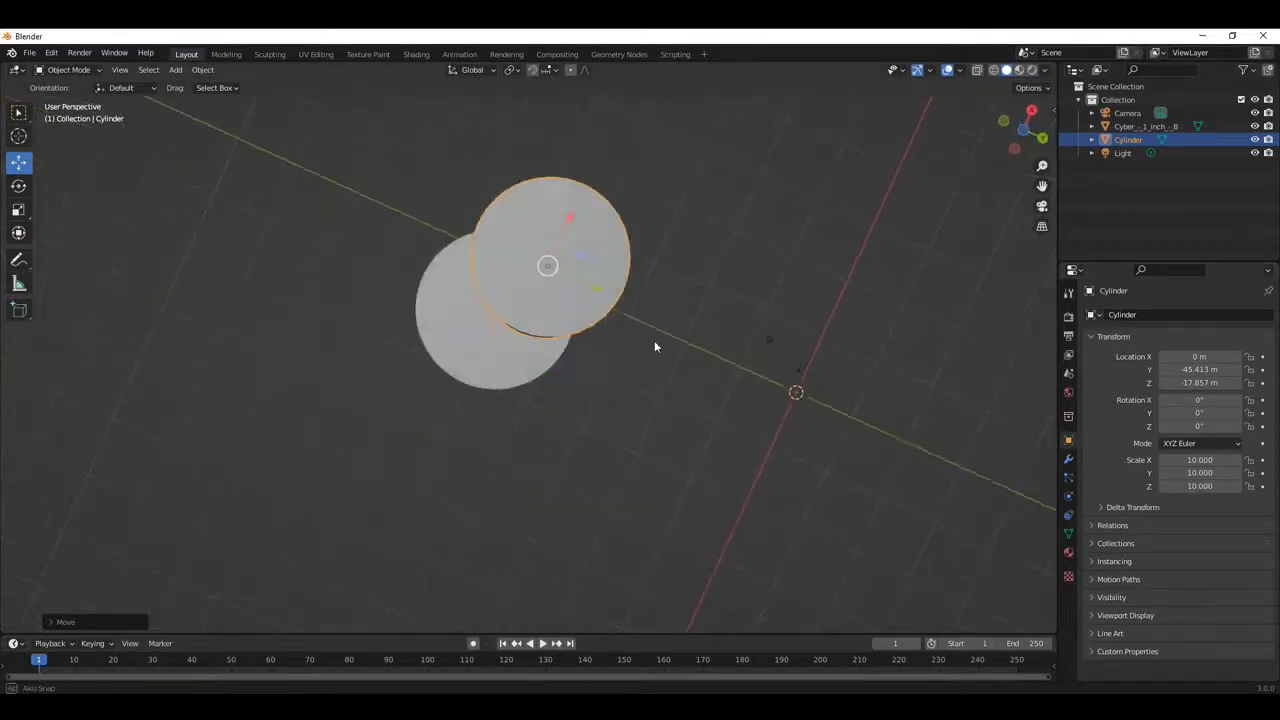
{"action": "left_click", "coordinate": [1208, 459]}
{"action": "type", "text": "7"}
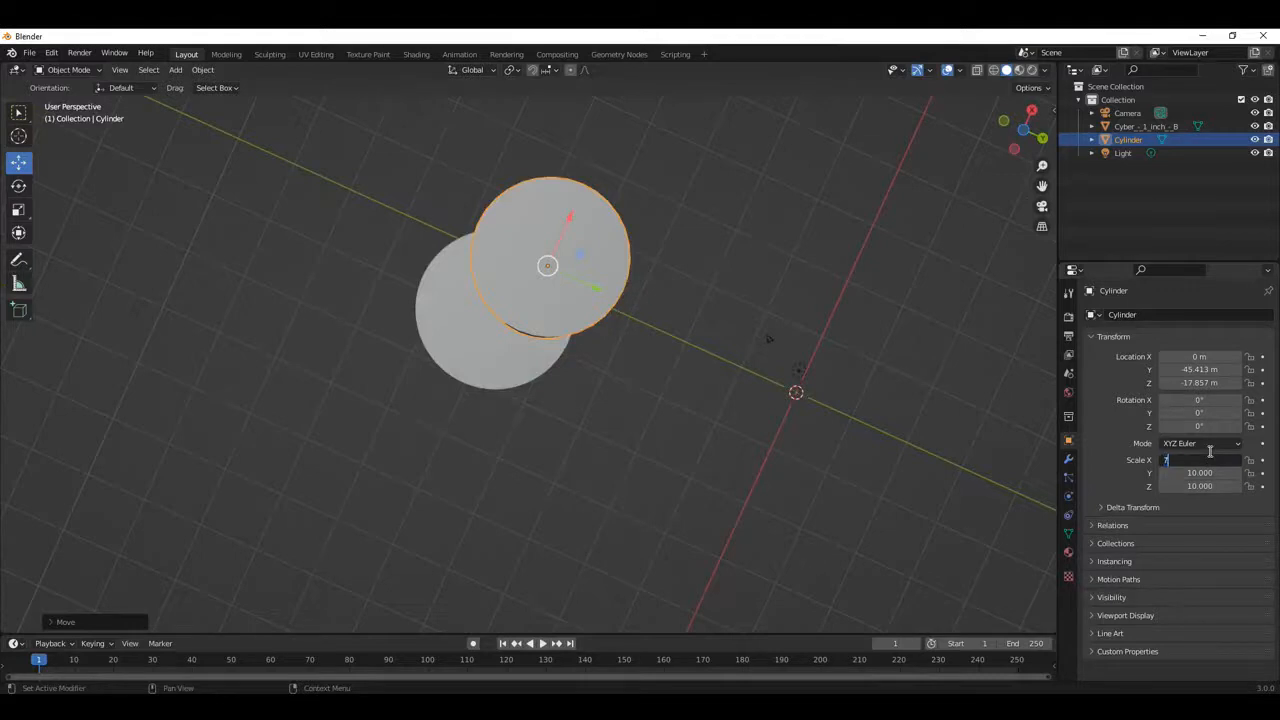
{"action": "key", "text": "Tab"}
{"action": "type", "text": "7"}
{"action": "key", "text": "Tab"}
{"action": "type", "text": "7"}
{"action": "key", "text": "Return"}
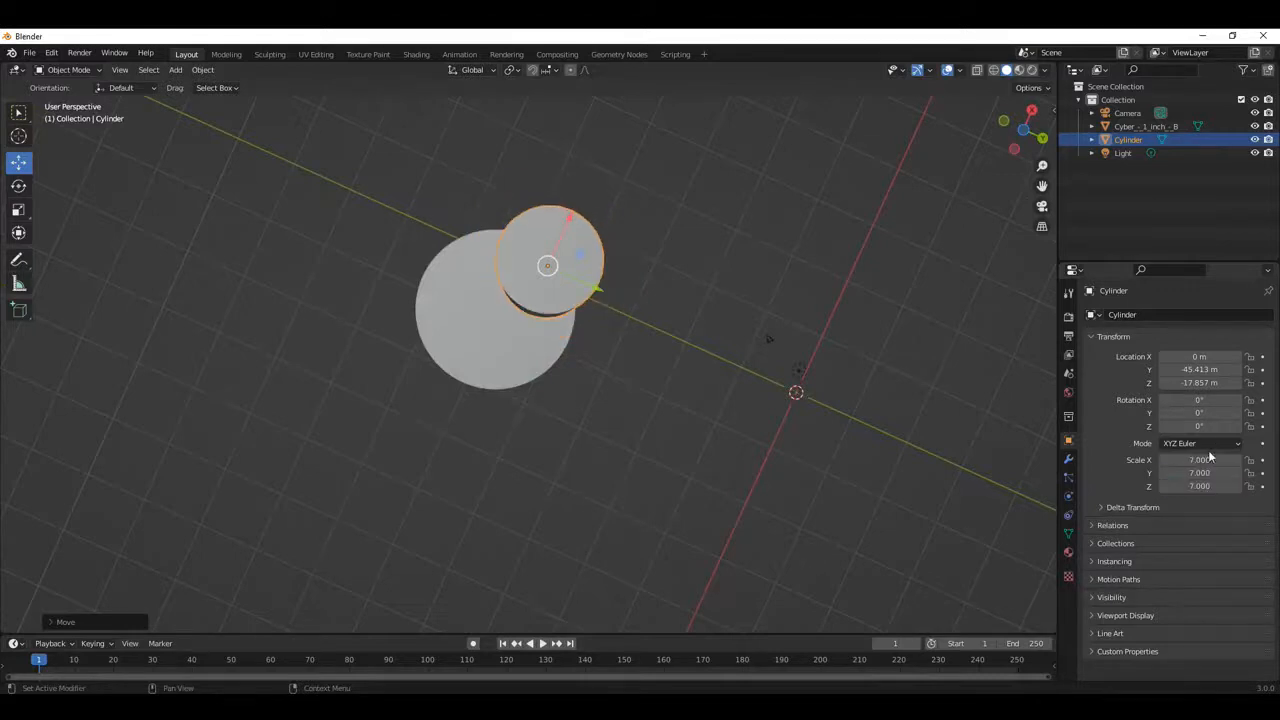
Step: Shift the cylinder along X to about -5.6 m and along Y to about -49.5 m, beneath the base
{"action": "middle_click_drag", "start_coordinate": [780, 355], "coordinate": [563, 327]}
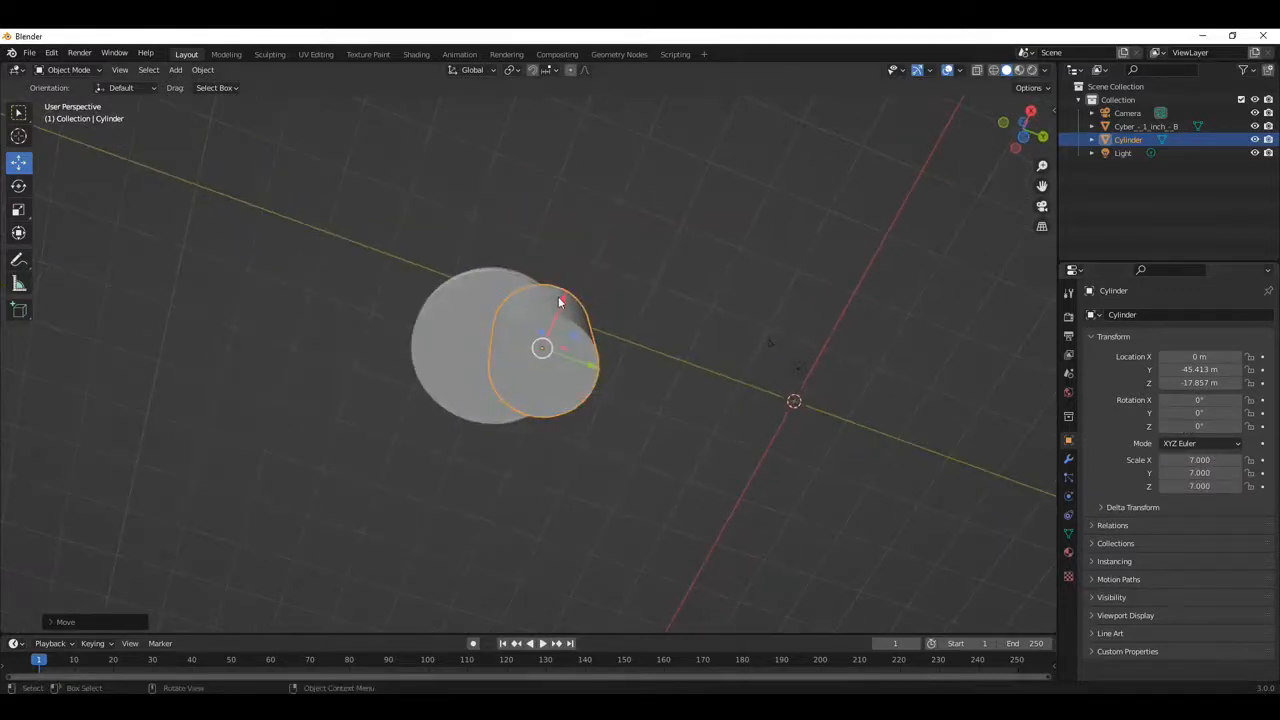
{"action": "left_click_drag", "start_coordinate": [559, 302], "coordinate": [553, 348]}
{"action": "middle_click_drag", "start_coordinate": [637, 420], "coordinate": [600, 486]}
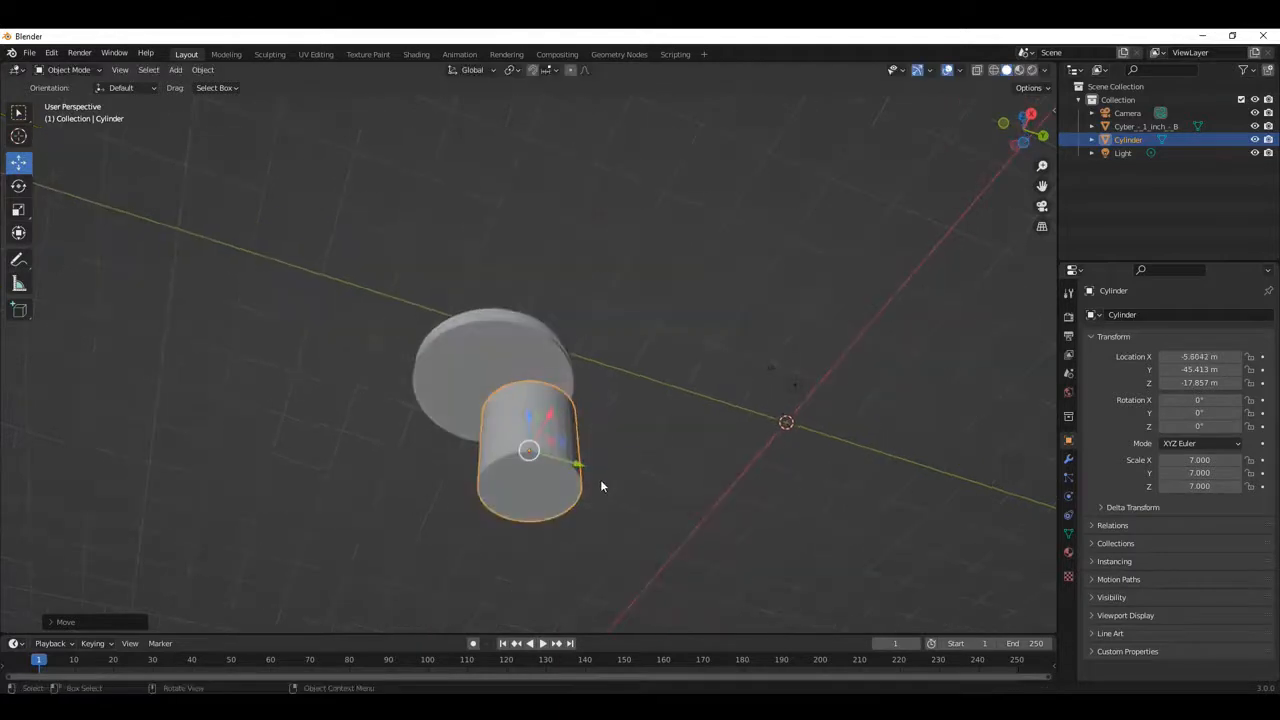
{"action": "left_click_drag", "start_coordinate": [577, 465], "coordinate": [550, 456]}
{"action": "middle_click_drag", "start_coordinate": [694, 371], "coordinate": [726, 330]}
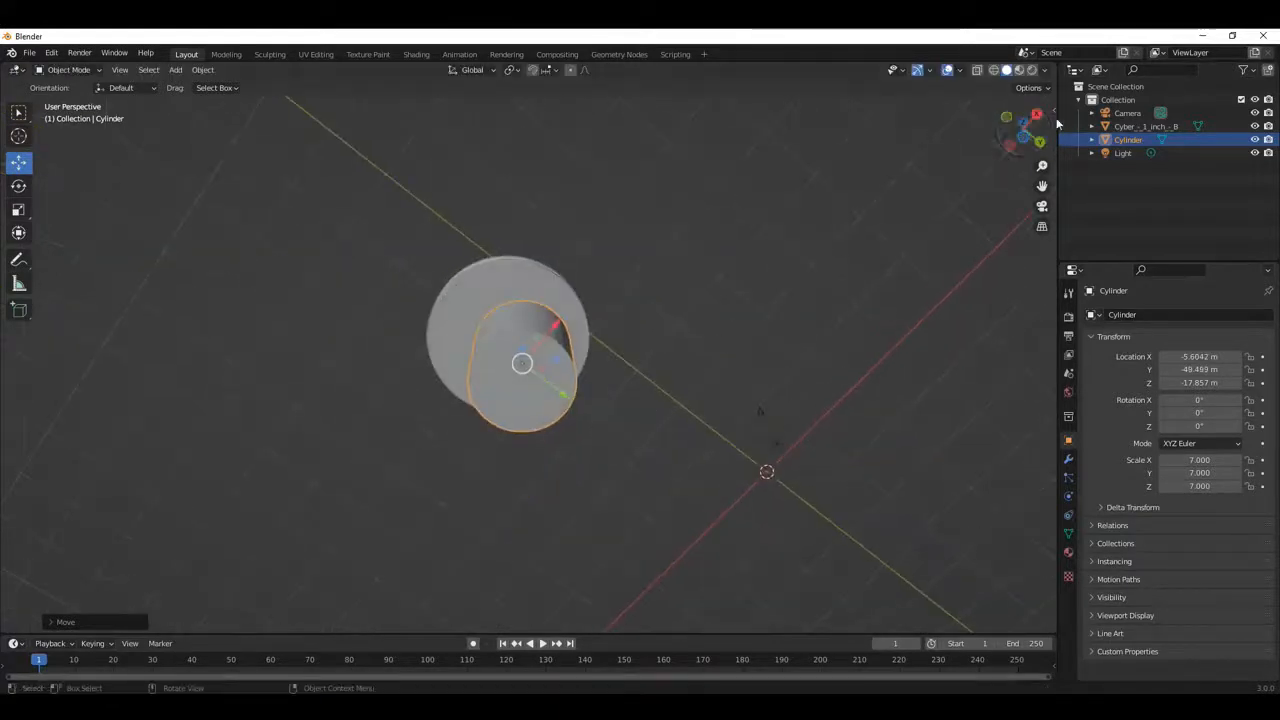
{"action": "middle_click_drag", "start_coordinate": [700, 380], "coordinate": [718, 328]}
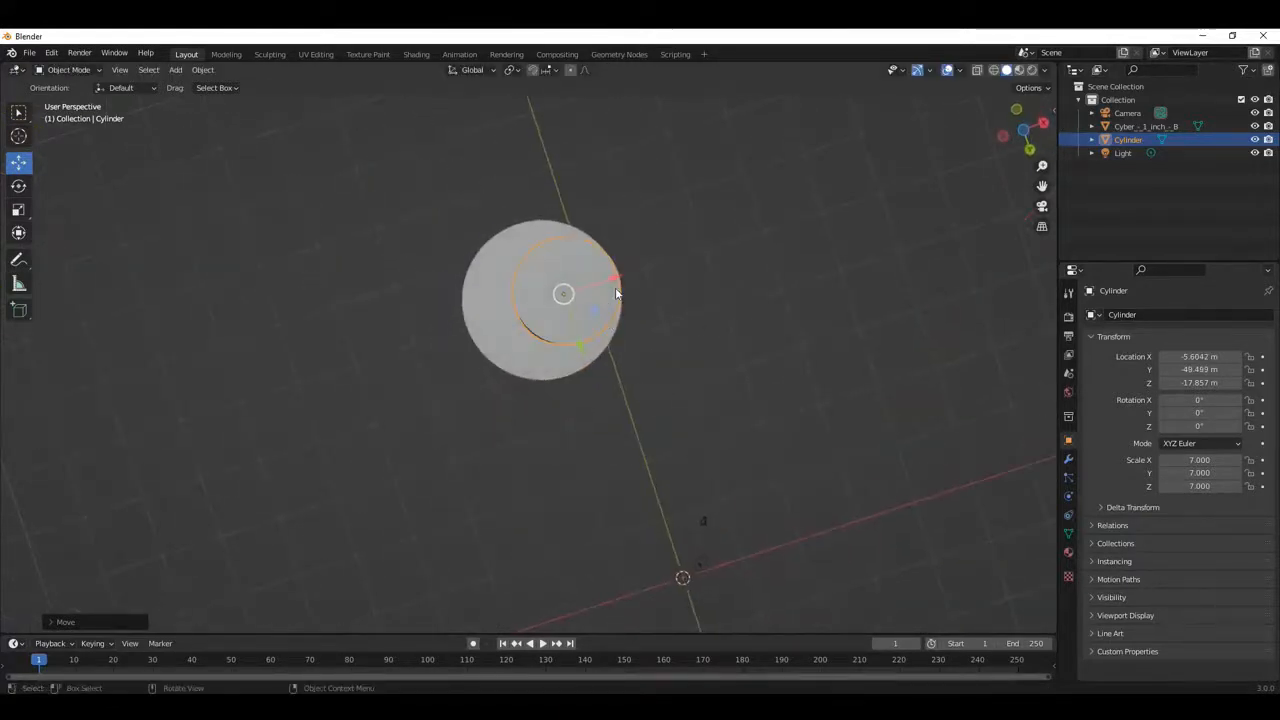
Step: Centre the cylinder under the base along the X axis, at about X -7.9 m
{"action": "left_click_drag", "start_coordinate": [616, 292], "coordinate": [590, 284]}
{"action": "middle_click_drag", "start_coordinate": [600, 300], "coordinate": [690, 405]}
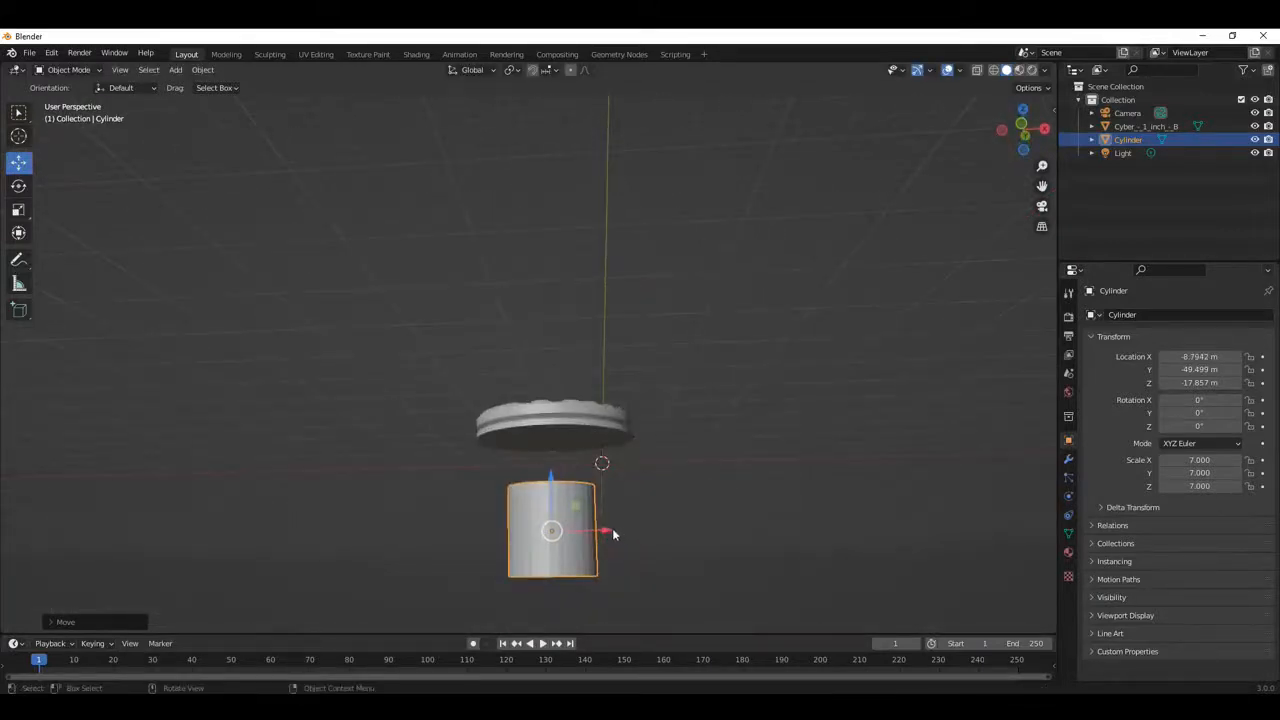
{"action": "left_click_drag", "start_coordinate": [612, 533], "coordinate": [624, 532]}
{"action": "middle_click_drag", "start_coordinate": [624, 532], "coordinate": [880, 462]}
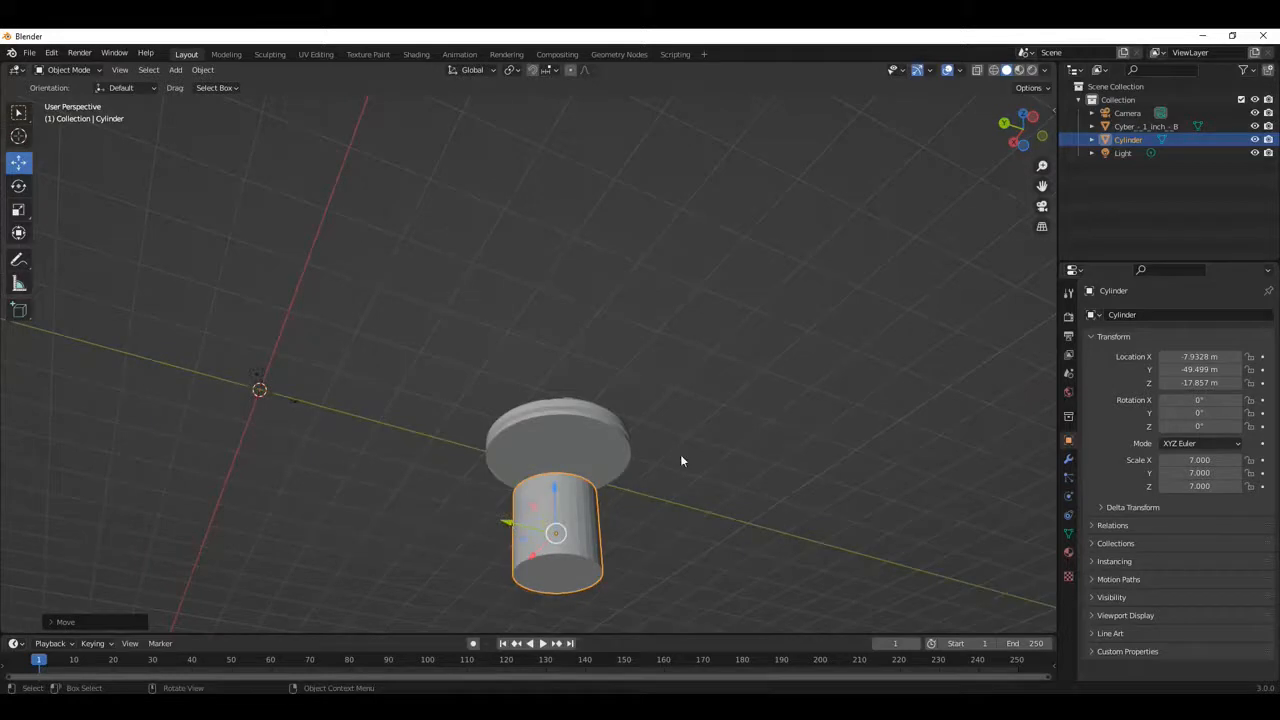
Step: Raise the cylinder along the Z axis to about -8.5 m so its upper end enters the base
{"action": "middle_click_drag", "start_coordinate": [680, 460], "coordinate": [751, 374]}
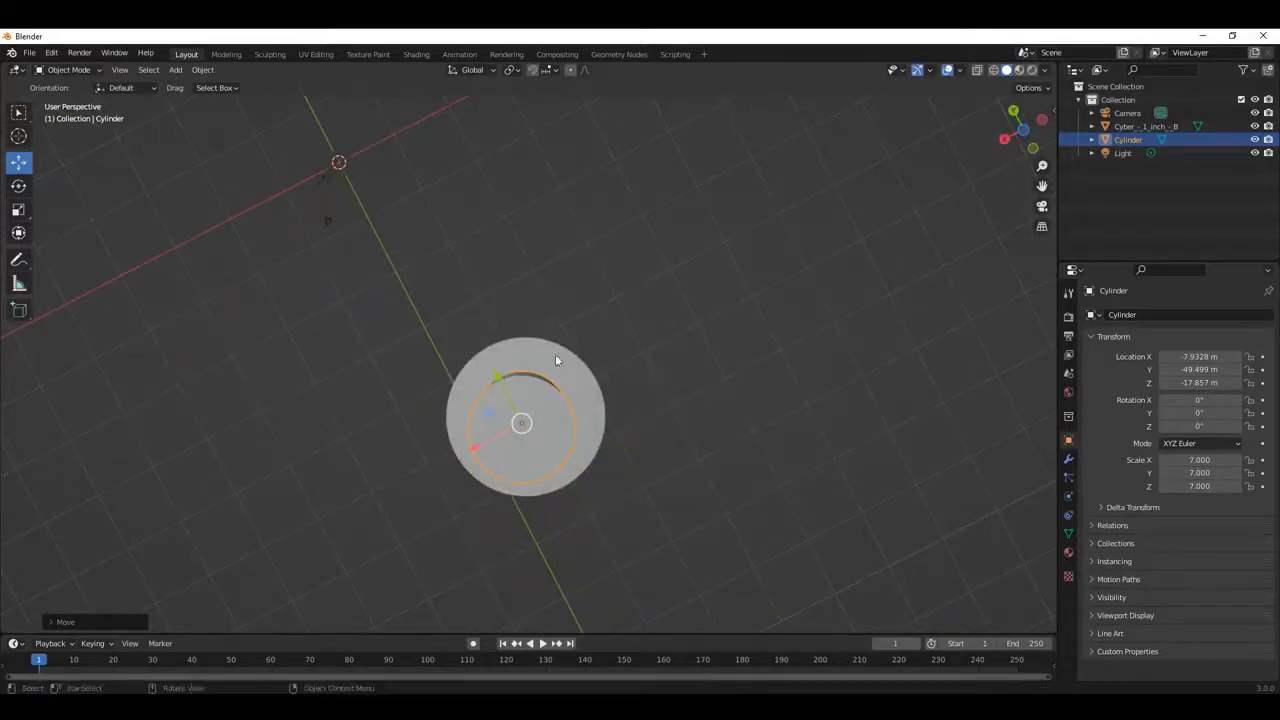
{"action": "middle_click_drag", "start_coordinate": [557, 360], "coordinate": [528, 503]}
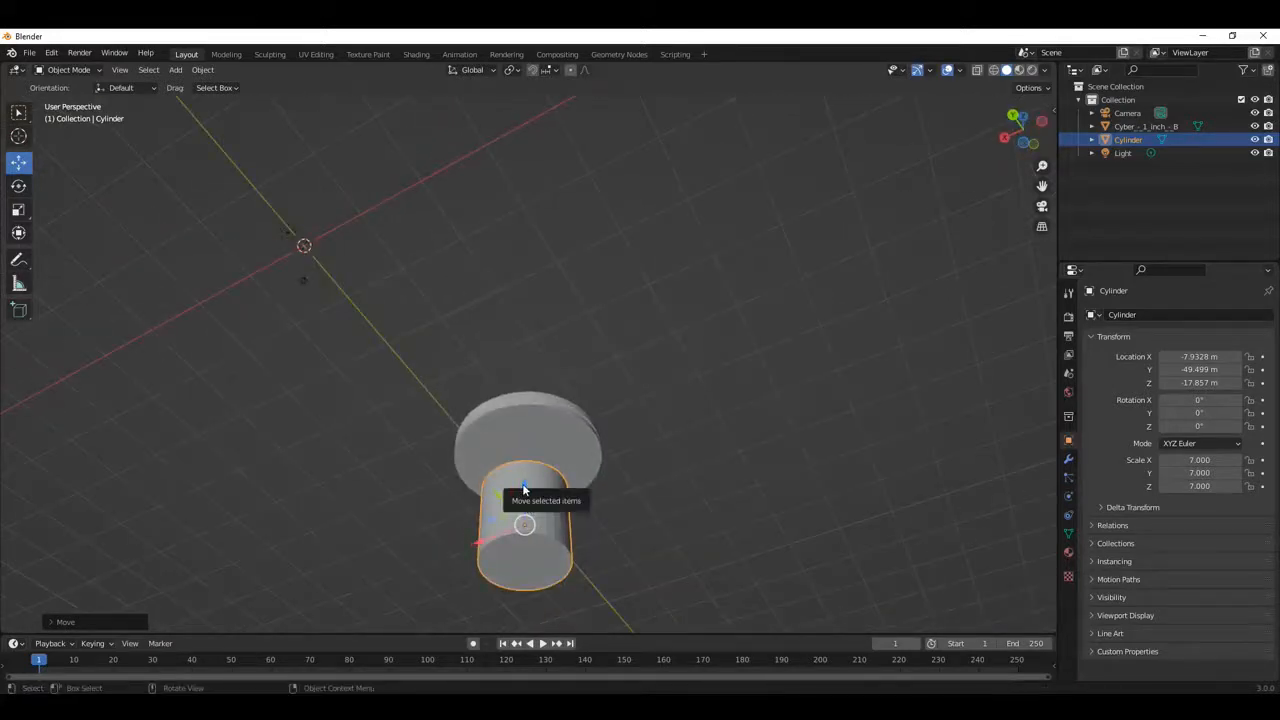
{"action": "left_click_drag", "start_coordinate": [523, 489], "coordinate": [542, 446]}
{"action": "middle_click_drag", "start_coordinate": [696, 413], "coordinate": [685, 468]}
{"action": "left_click_drag", "start_coordinate": [524, 444], "coordinate": [531, 431]}
{"action": "middle_click_drag", "start_coordinate": [532, 430], "coordinate": [608, 423]}
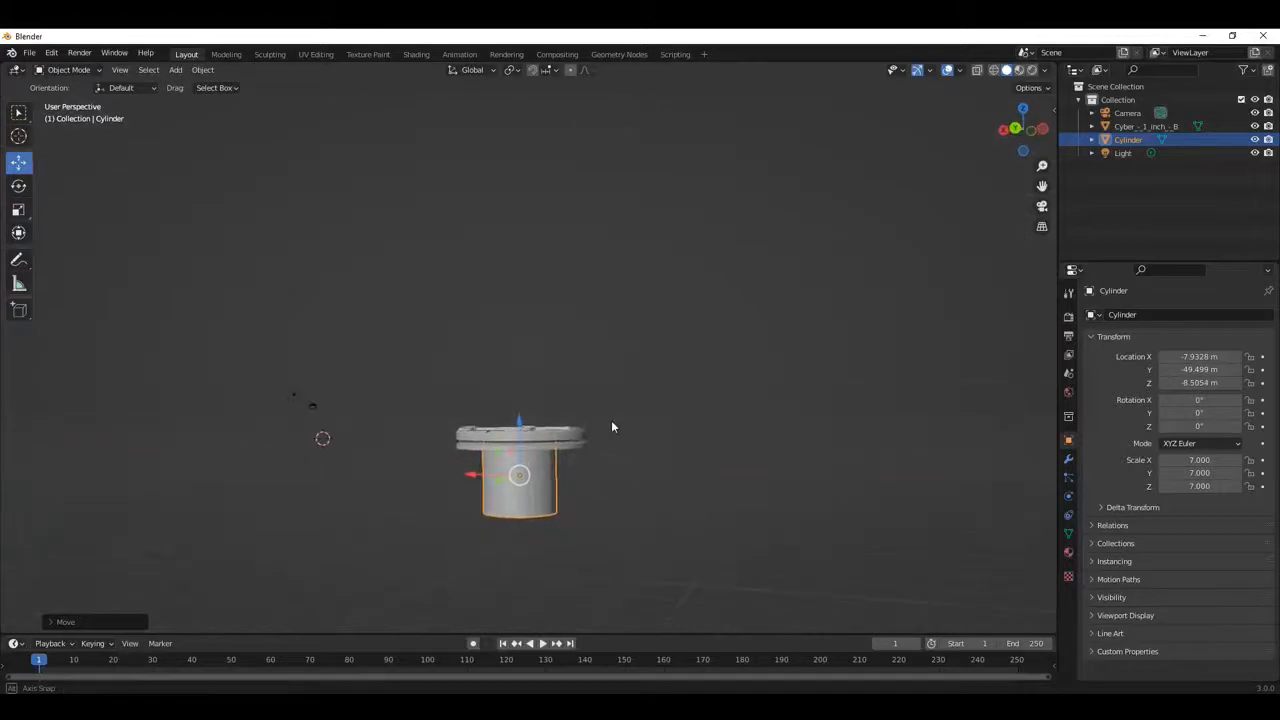
Step: Raise the cylinder slightly further into the base, to about Z -8 m
{"action": "scroll", "coordinate": [600, 440], "scroll_direction": "up", "scroll_amount": 5}
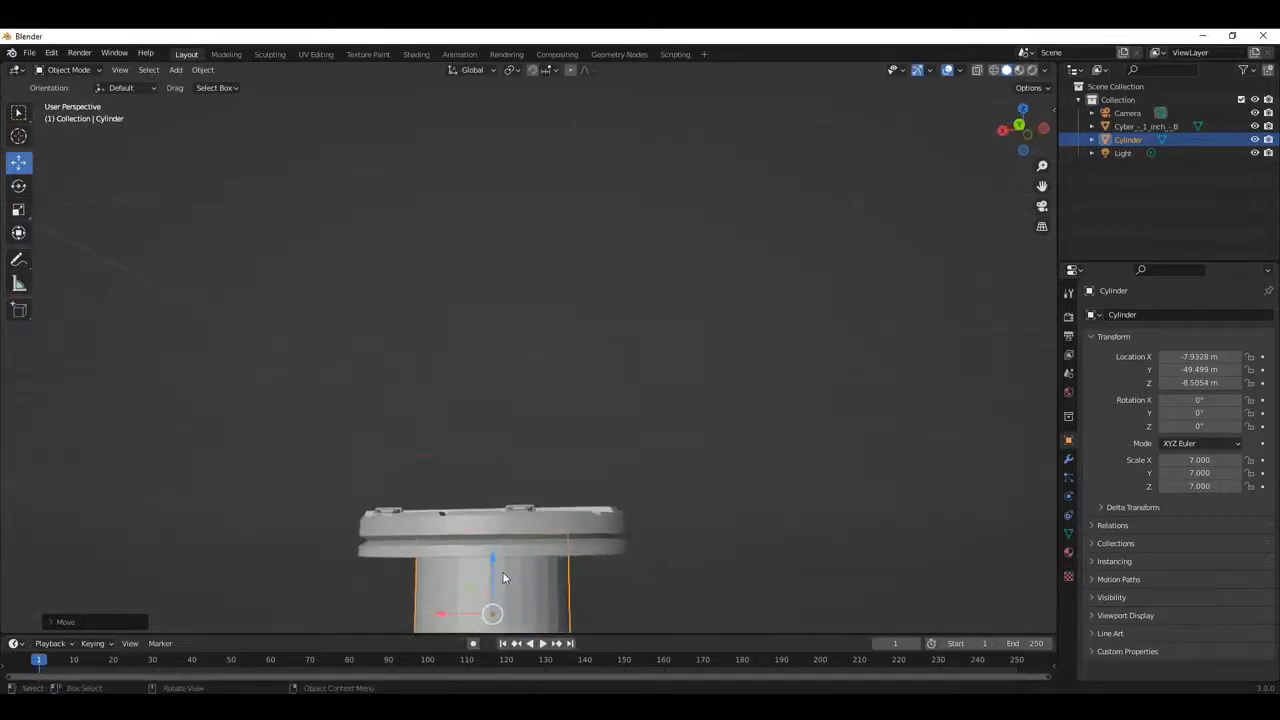
{"action": "middle_click_drag", "start_coordinate": [630, 553], "coordinate": [386, 557]}
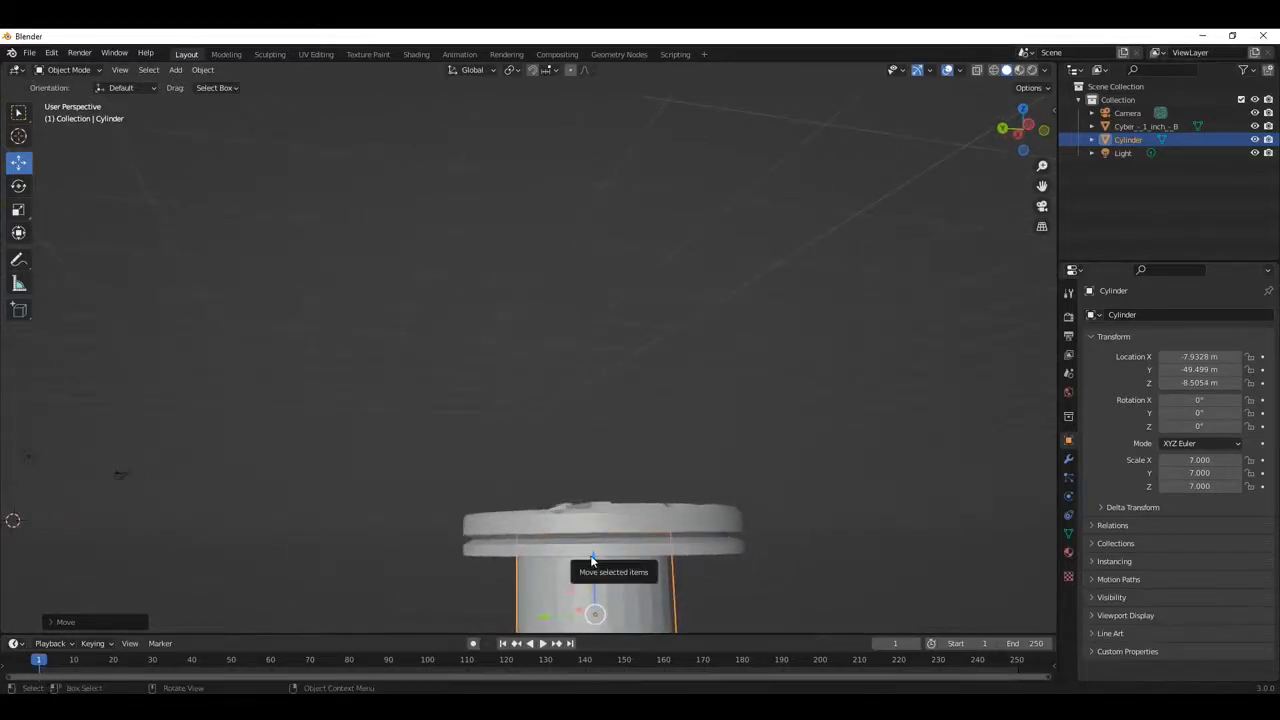
{"action": "left_click_drag", "start_coordinate": [592, 562], "coordinate": [592, 549]}
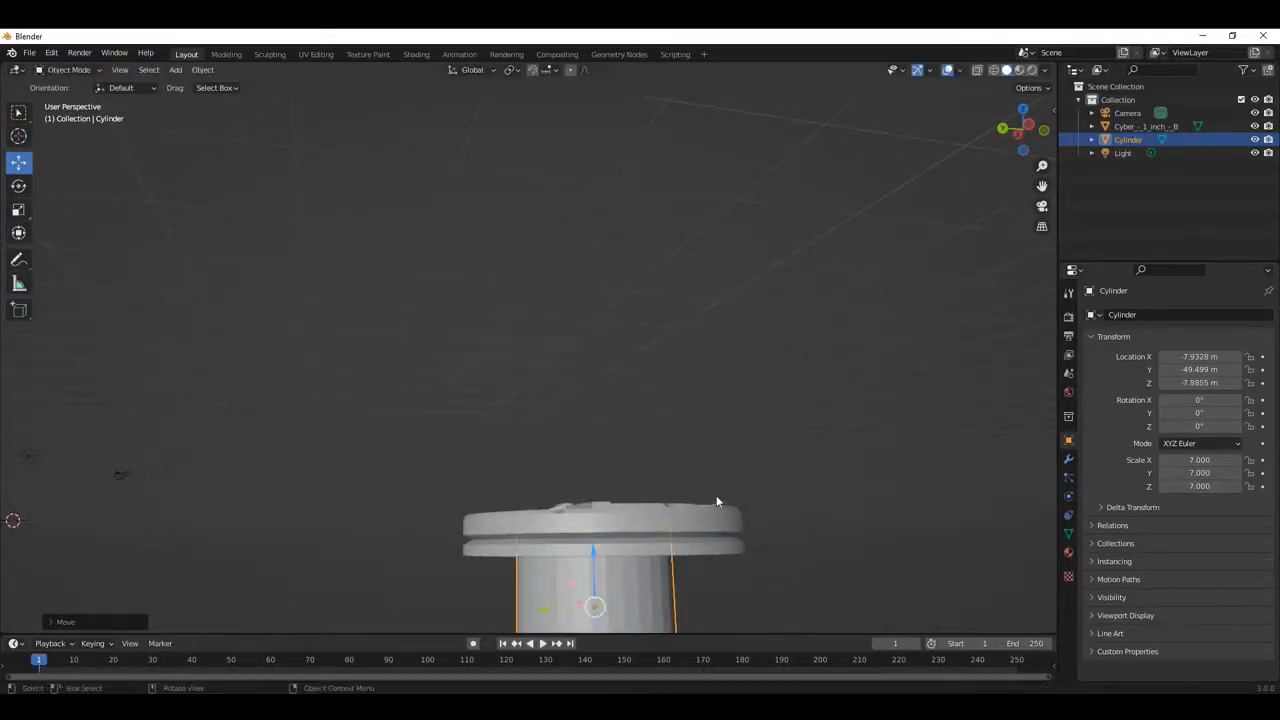
Step: Add a Boolean modifier in Difference mode to the base, with the Cylinder as its operand object
{"action": "middle_click_drag", "start_coordinate": [716, 495], "coordinate": [634, 563]}
{"action": "left_click", "coordinate": [736, 548]}
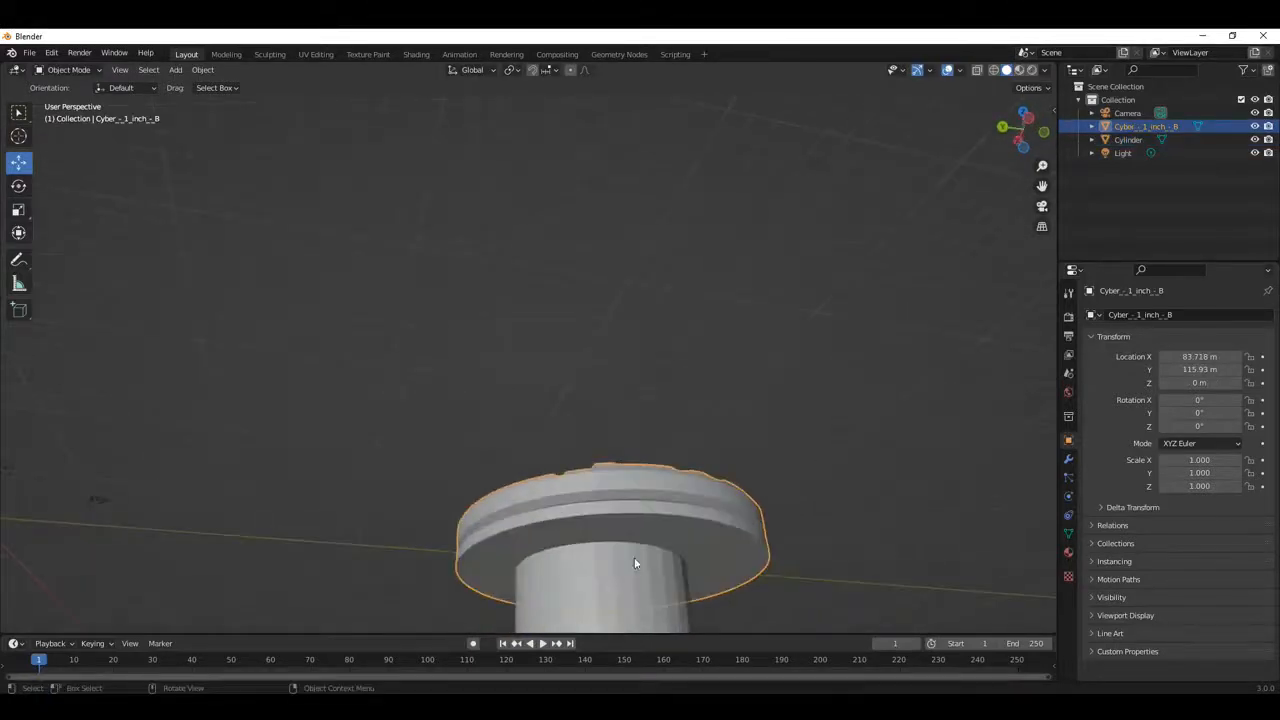
{"action": "left_click", "coordinate": [1068, 460]}
{"action": "left_click", "coordinate": [1118, 315]}
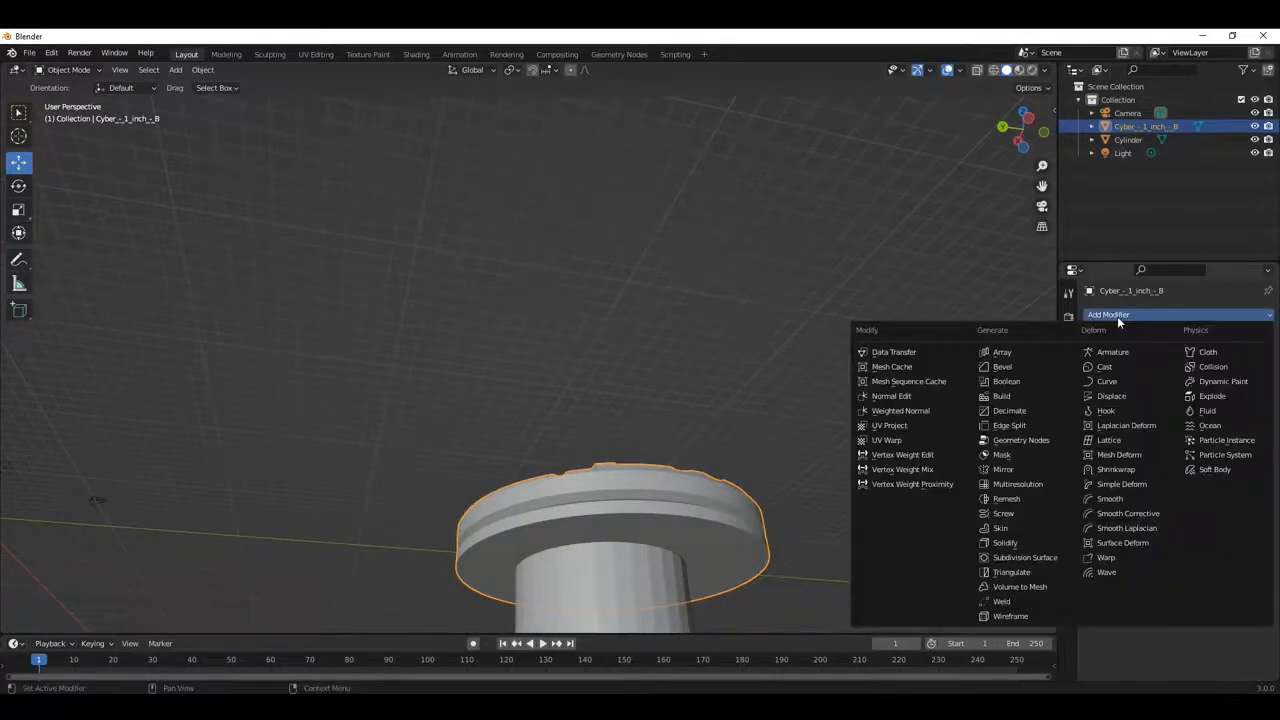
{"action": "left_click", "coordinate": [1005, 381]}
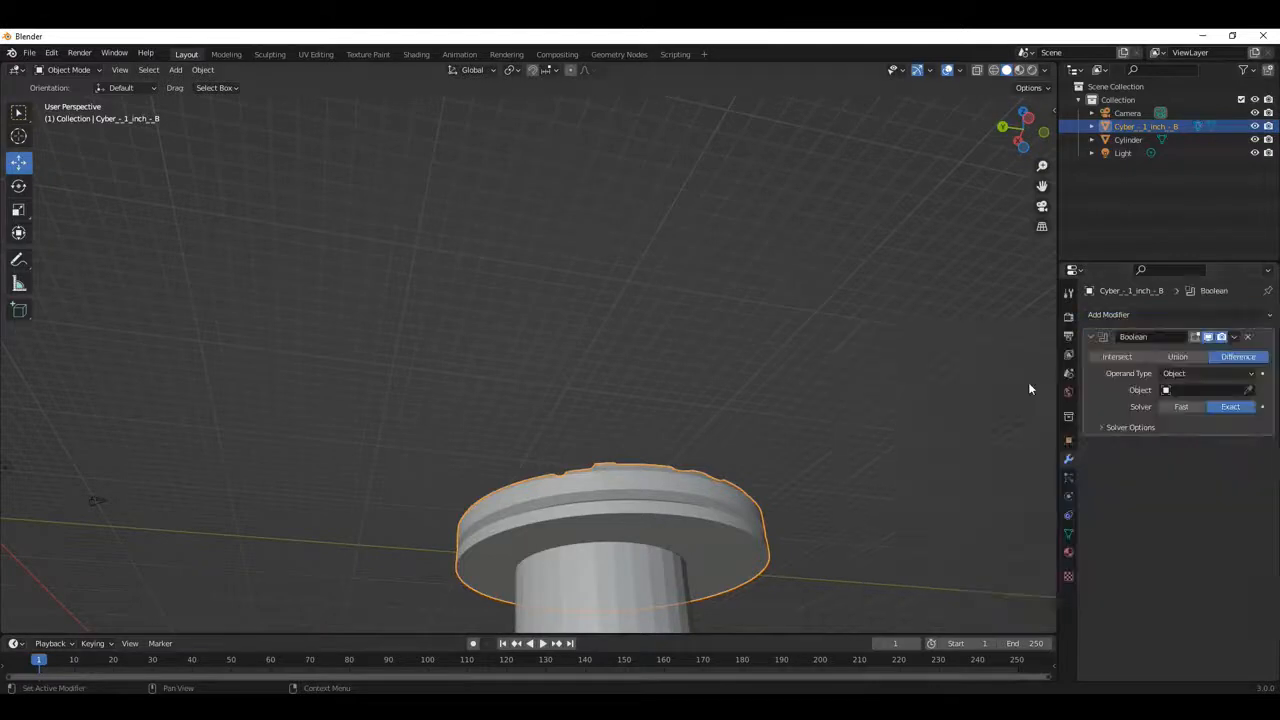
{"action": "left_click", "coordinate": [1193, 391]}
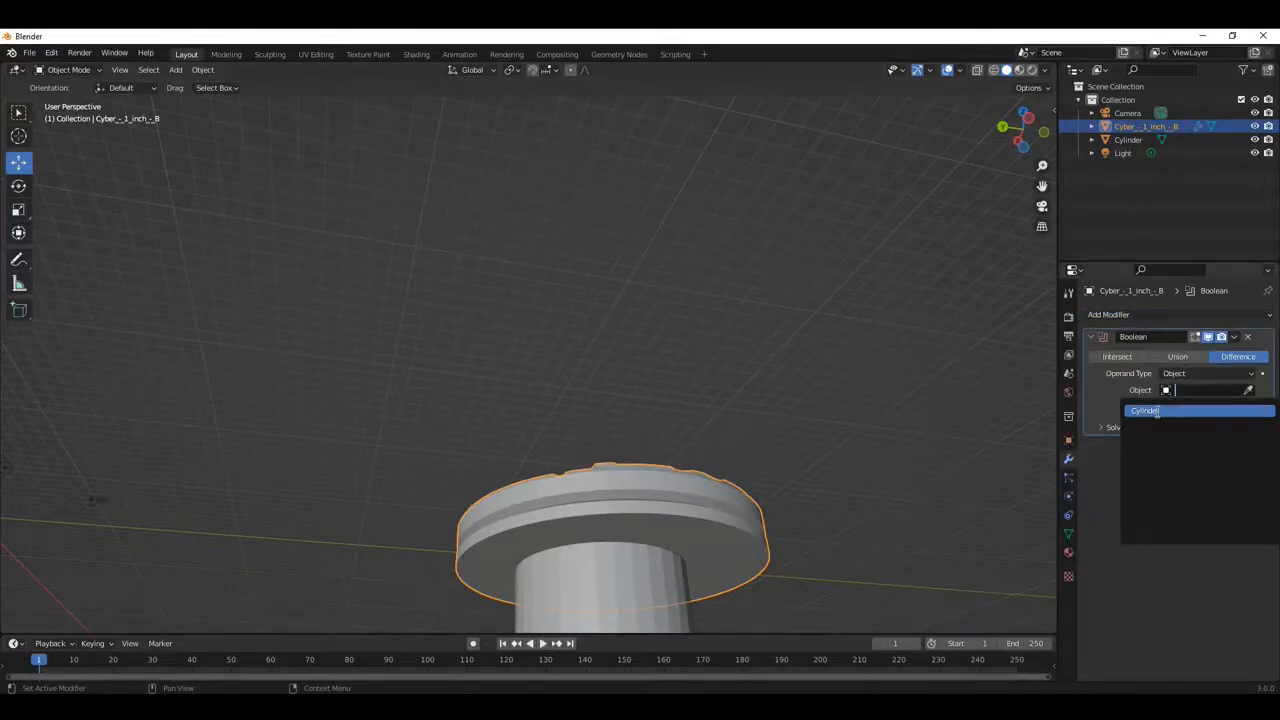
{"action": "left_click", "coordinate": [1157, 411]}
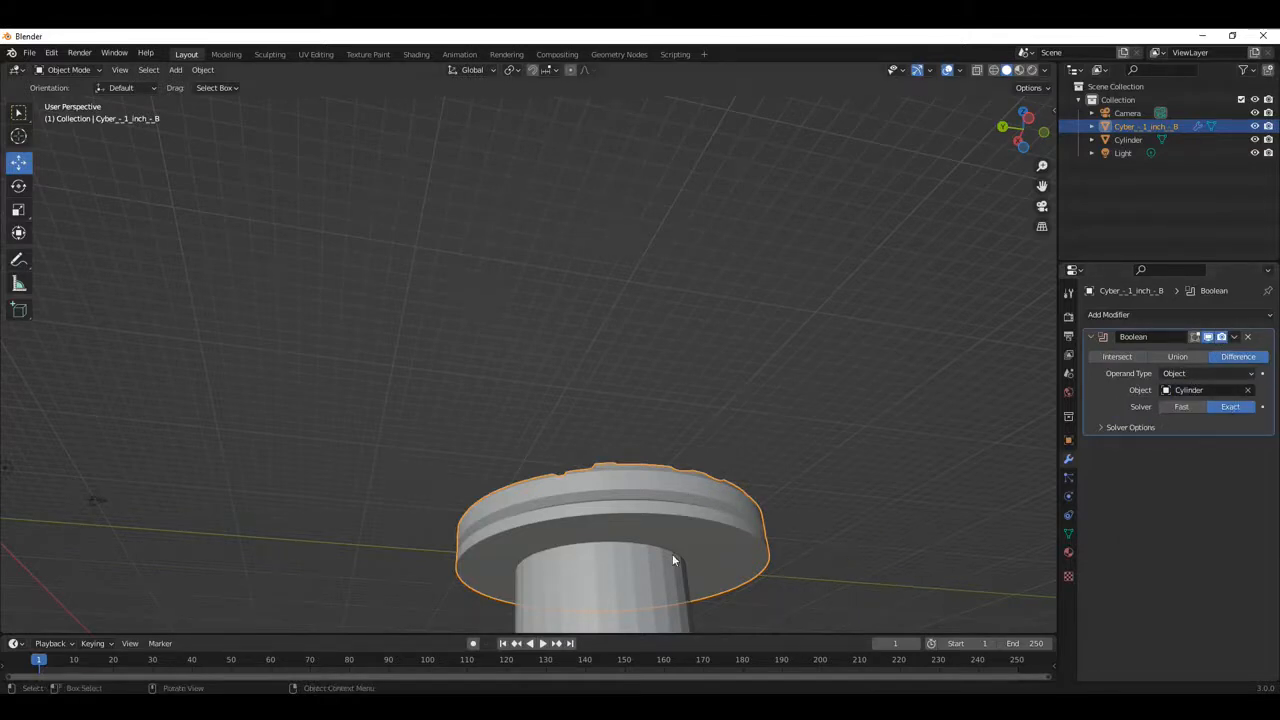
Step: Apply the Boolean modifier to the base
{"action": "mouse_move", "coordinate": [672, 560]}
{"action": "middle_mouse_down"}
{"action": "mouse_move", "coordinate": [734, 591]}
{"action": "mouse_move", "coordinate": [849, 569]}
{"action": "mouse_move", "coordinate": [691, 566]}
{"action": "mouse_move", "coordinate": [669, 550]}
{"action": "middle_mouse_up"}
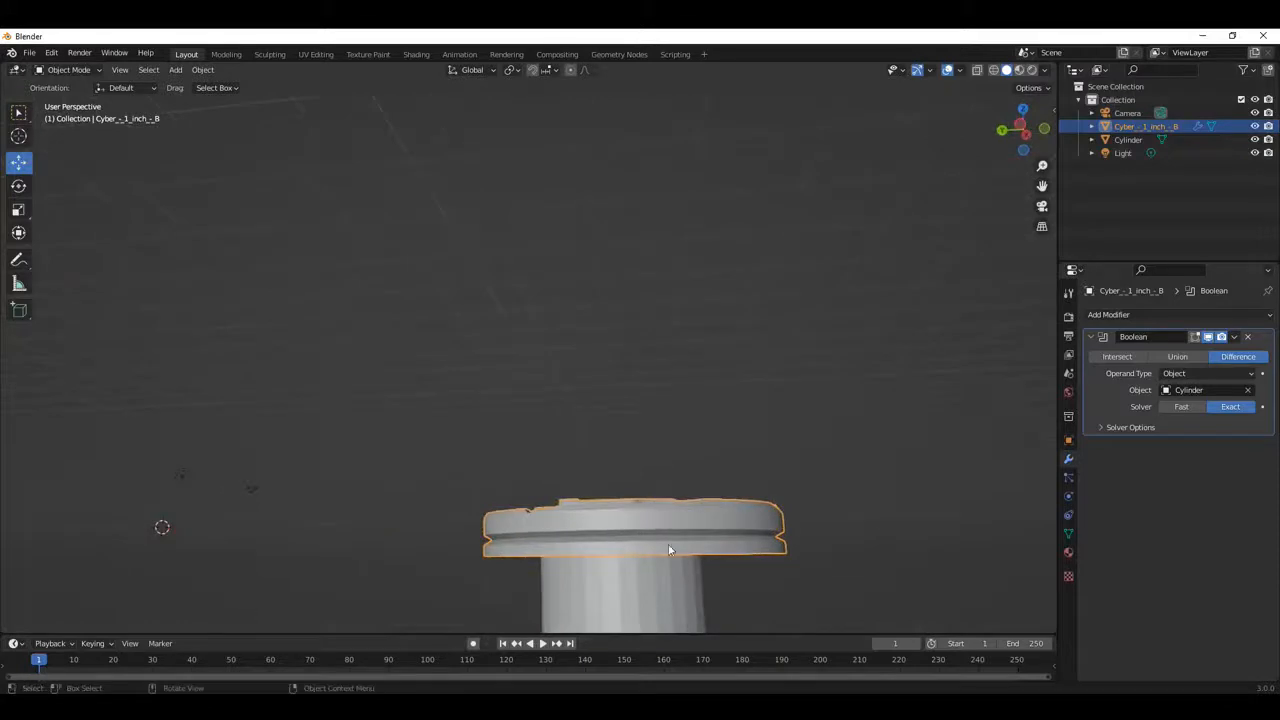
{"action": "left_click", "coordinate": [1236, 338]}
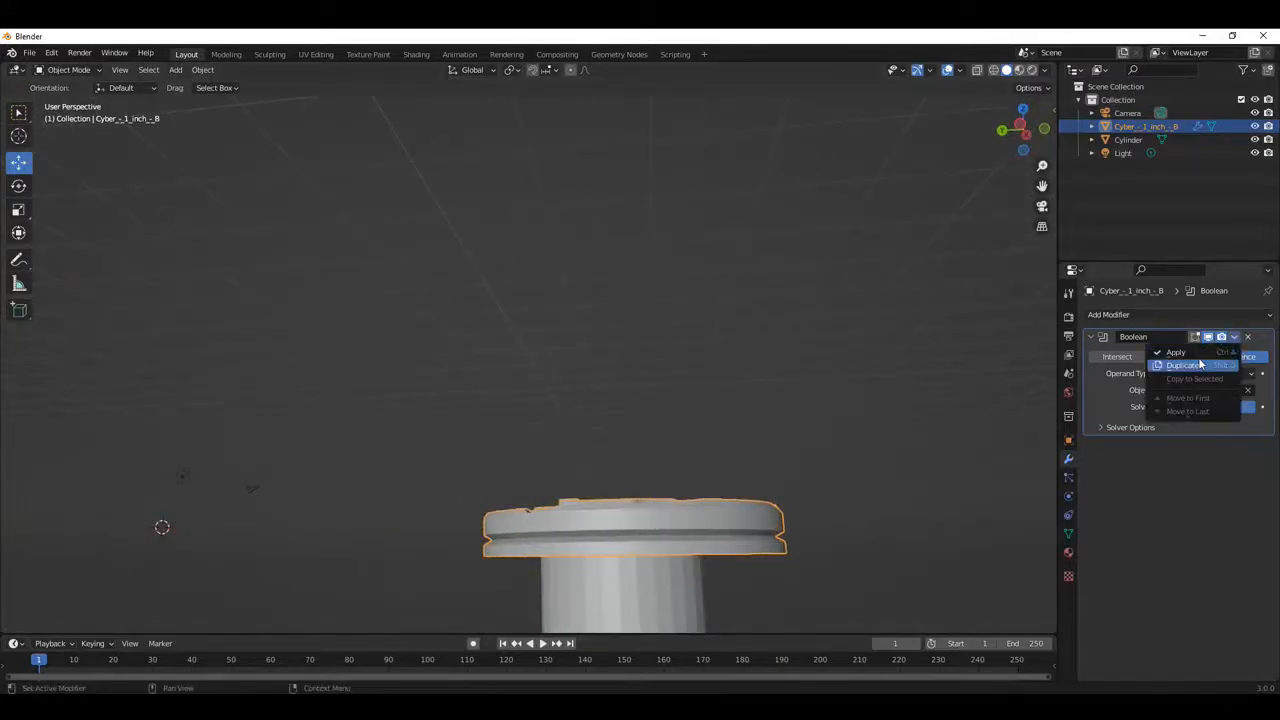
{"action": "left_click", "coordinate": [1192, 351]}
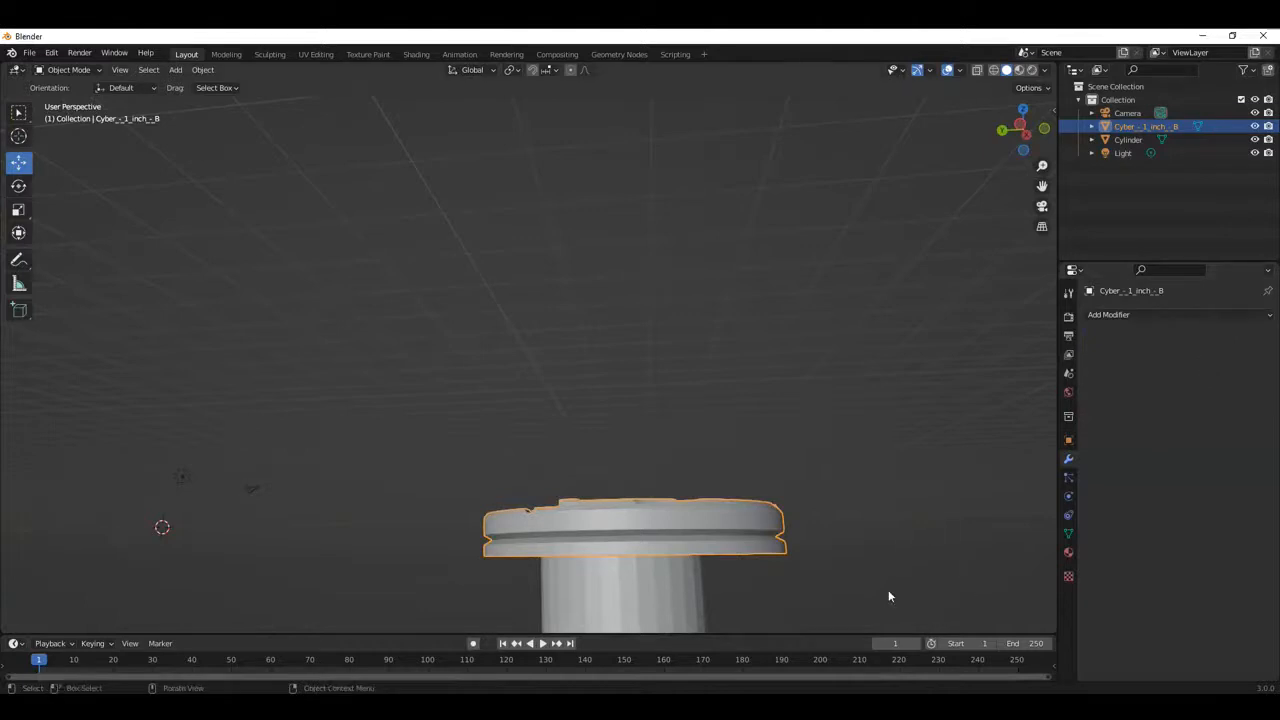
Step: Delete the cutter cylinder and select the base
{"action": "middle_click_drag", "start_coordinate": [889, 597], "coordinate": [975, 548]}
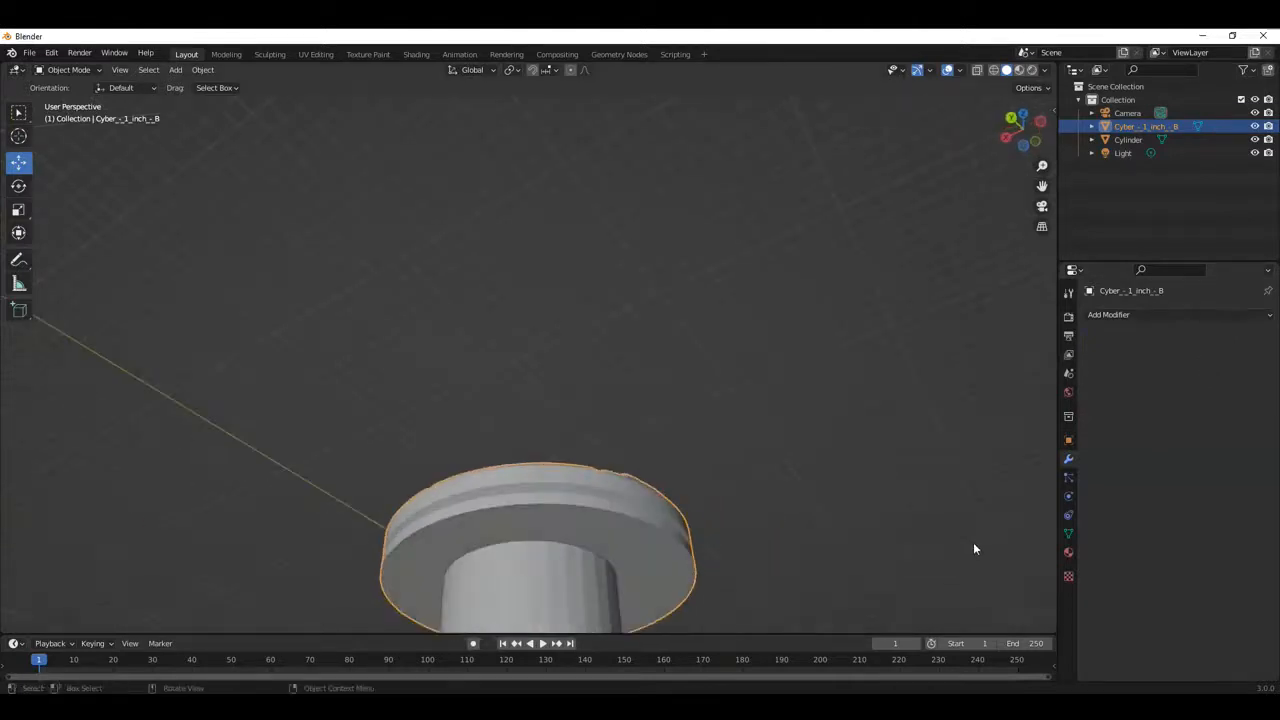
{"action": "left_click", "coordinate": [549, 607]}
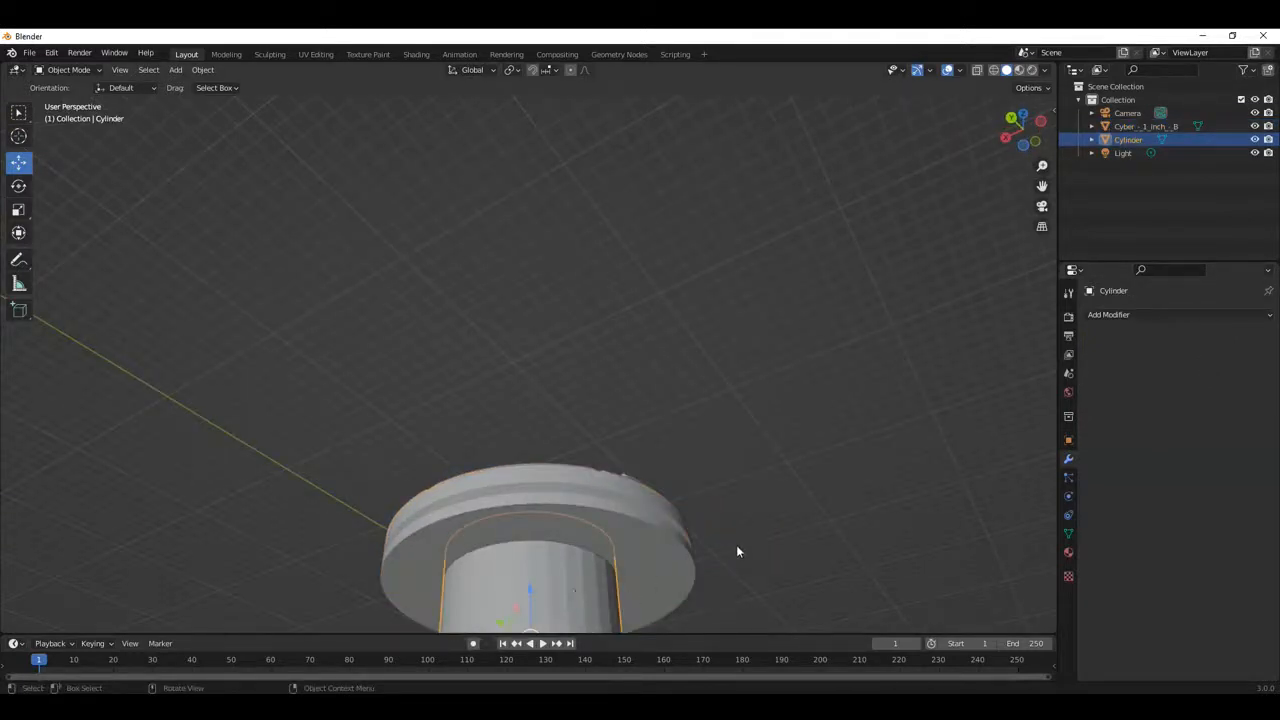
{"action": "key", "text": "Delete"}
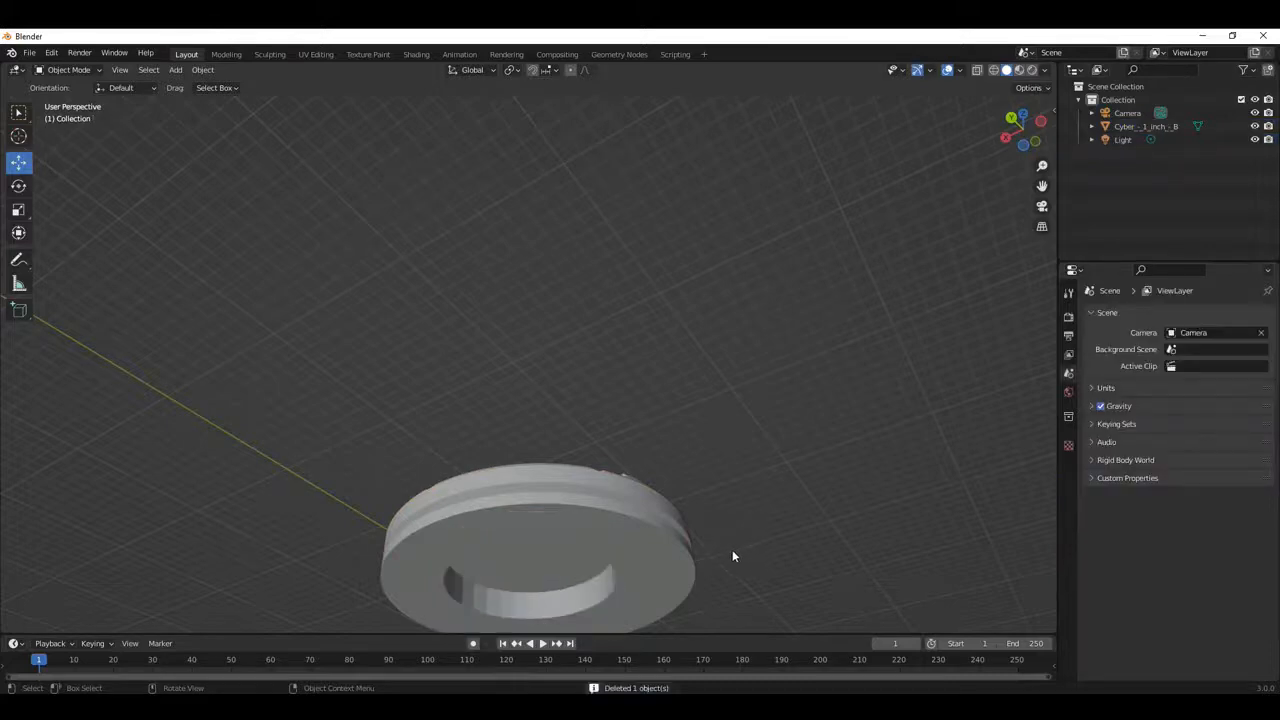
{"action": "middle_click_drag", "start_coordinate": [729, 566], "coordinate": [760, 514]}
{"action": "left_click", "coordinate": [550, 549]}
{"action": "middle_click_drag", "start_coordinate": [550, 549], "coordinate": [497, 526]}
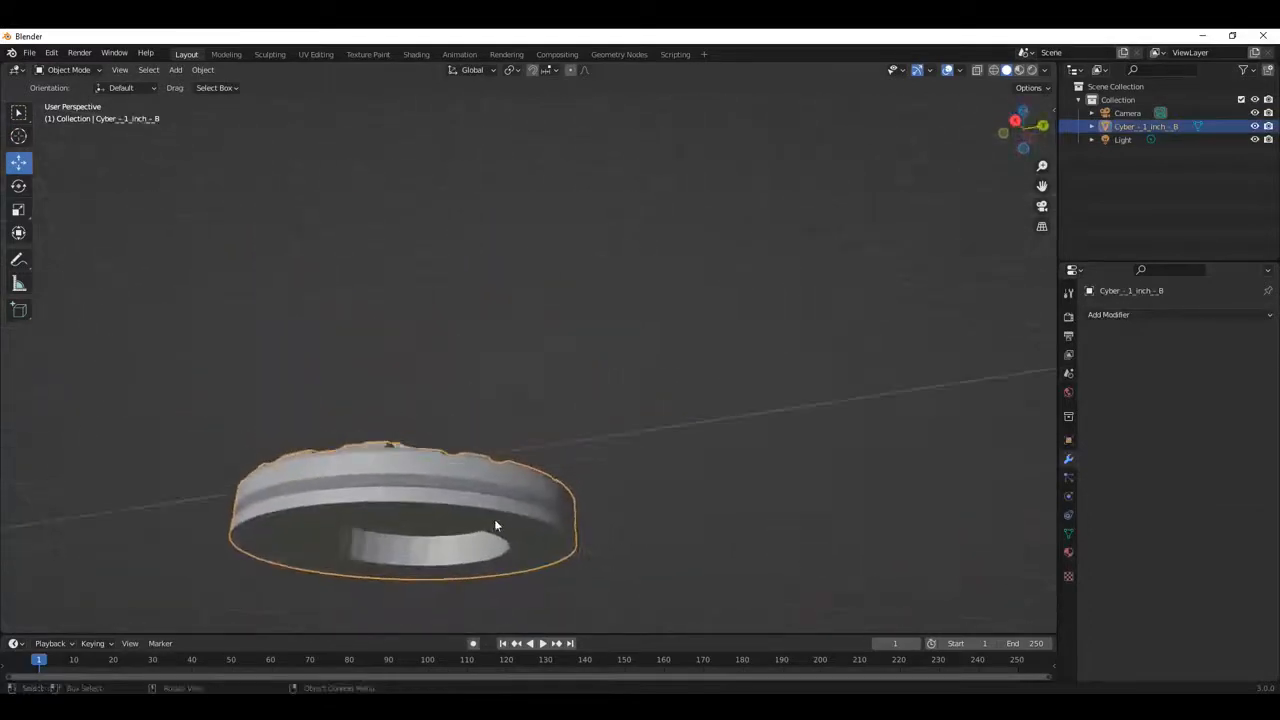
{"action": "middle_click_drag", "start_coordinate": [614, 459], "coordinate": [447, 458]}
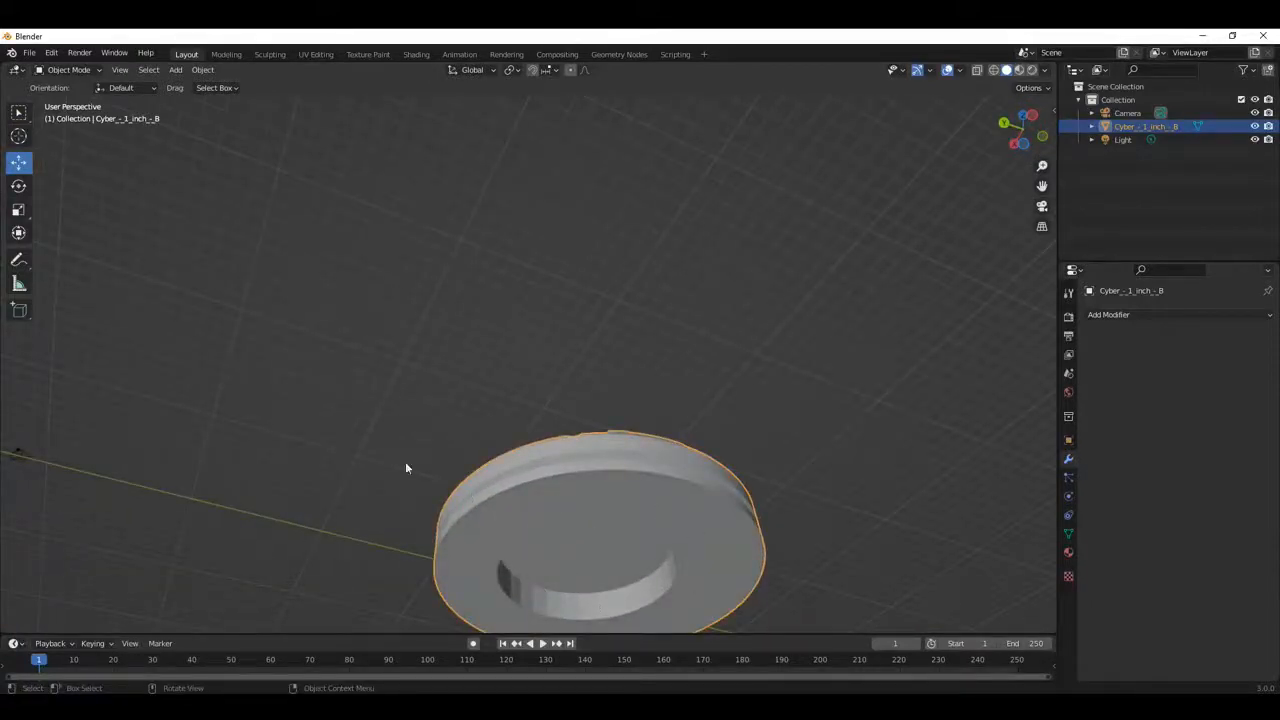
Step: Start an STL export and go to the Drilled folder inside the bases' files folder, using the copied folder path
{"action": "left_click", "coordinate": [29, 52]}
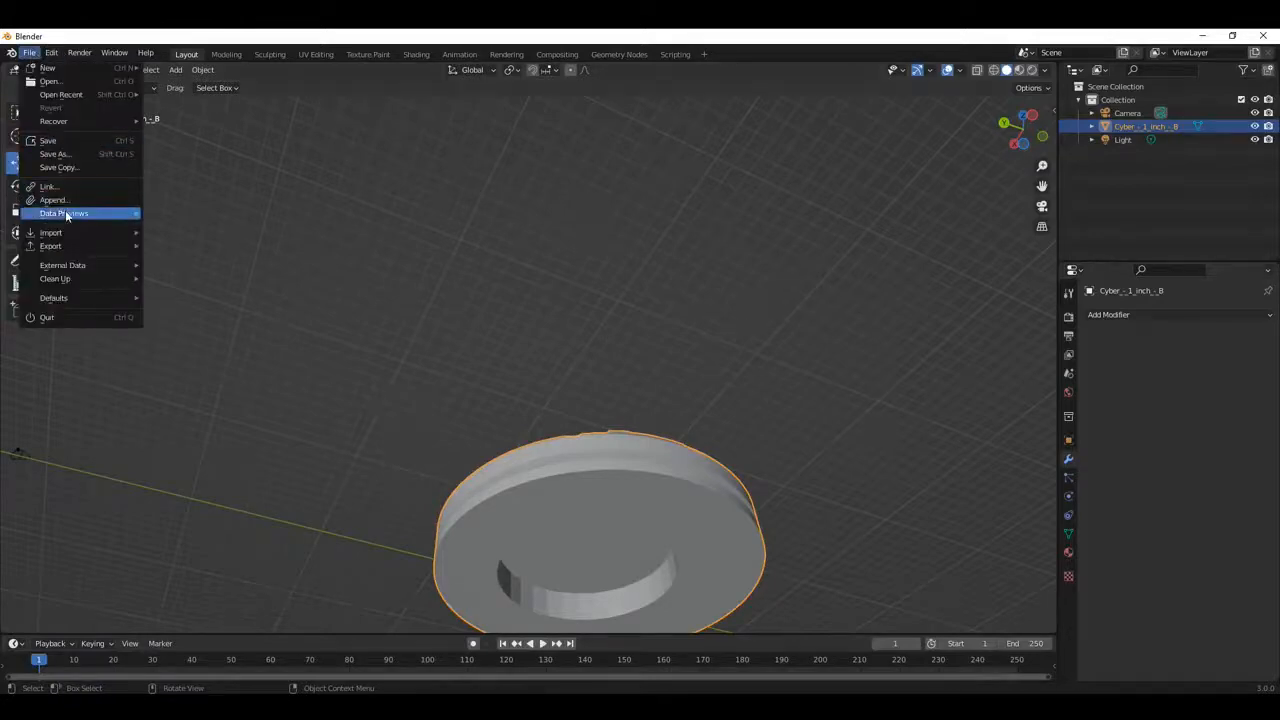
{"action": "mouse_move", "coordinate": [60, 248]}
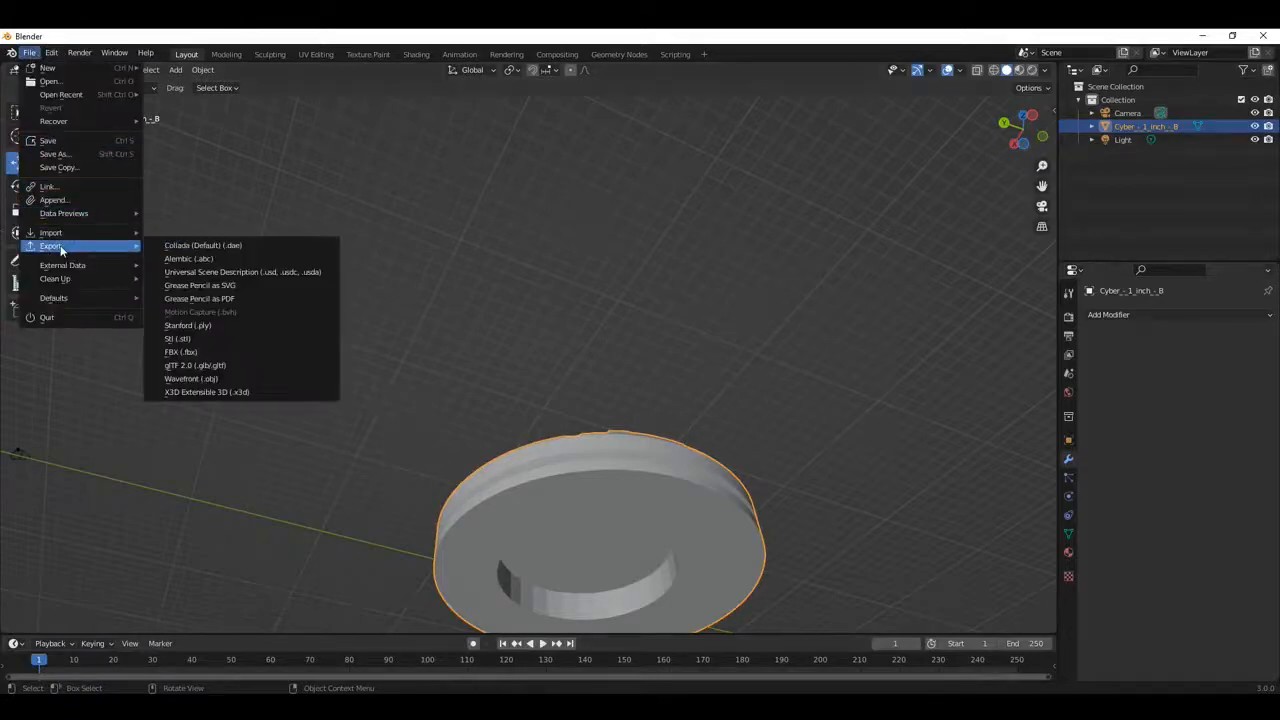
{"action": "left_click", "coordinate": [213, 336]}
{"action": "left_click", "coordinate": [691, 62]}
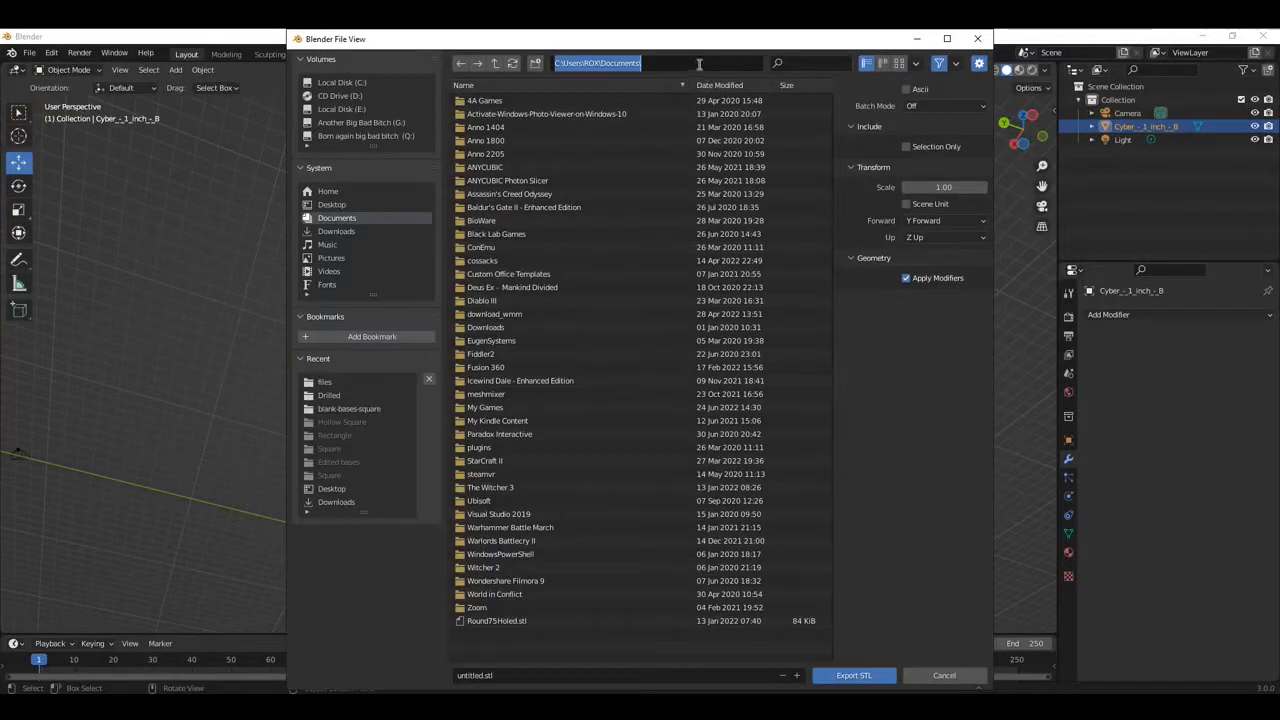
{"action": "key", "text": "ctrl+v"}
{"action": "key", "text": "Return"}
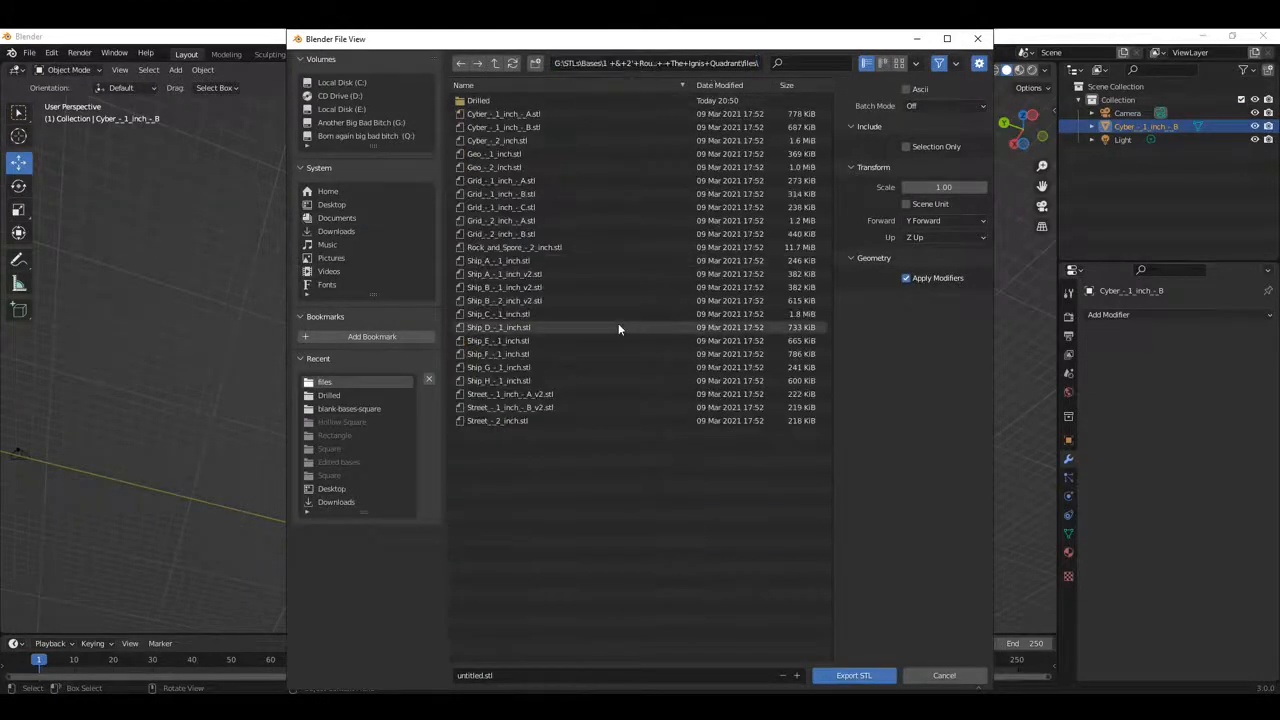
{"action": "double_click", "coordinate": [478, 101]}
Step: Name the export file 3.stl and export the base as STL
{"action": "left_click", "coordinate": [478, 103]}
{"action": "left_click", "coordinate": [496, 675]}
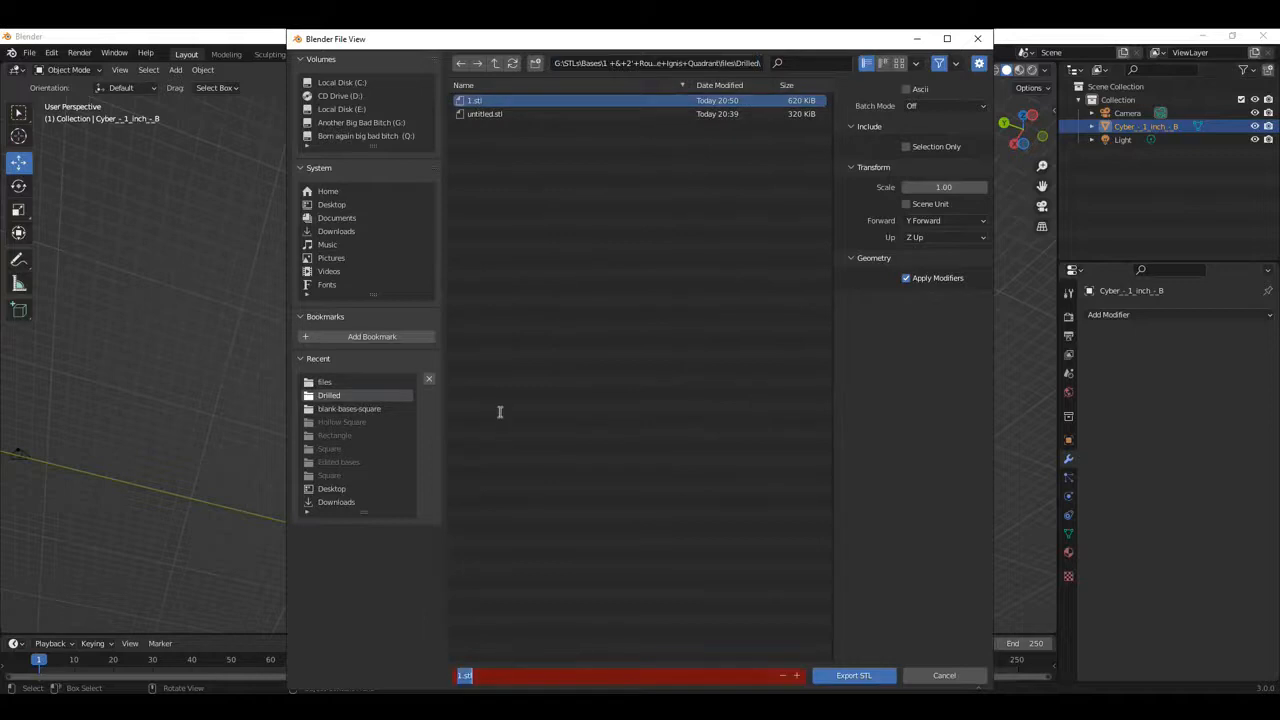
{"action": "key", "text": "Left"}
{"action": "key", "text": "Right"}
{"action": "key", "text": "Return"}
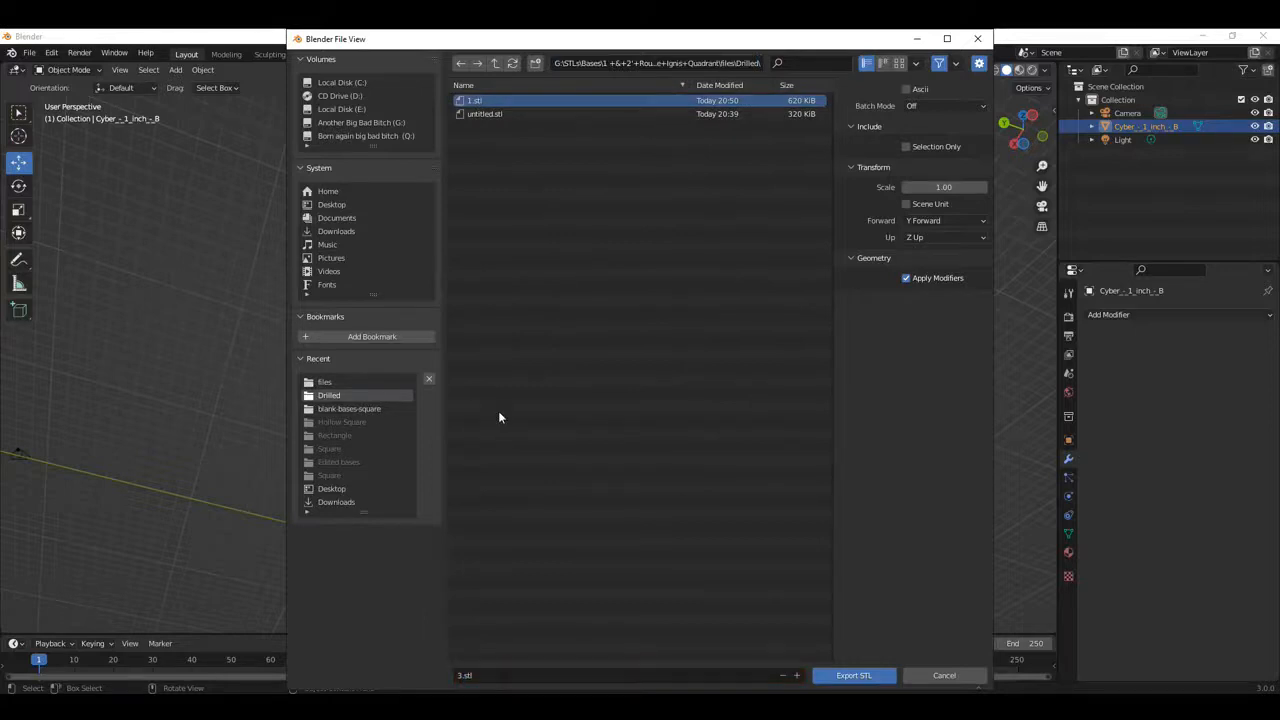
{"action": "left_click", "coordinate": [860, 676]}
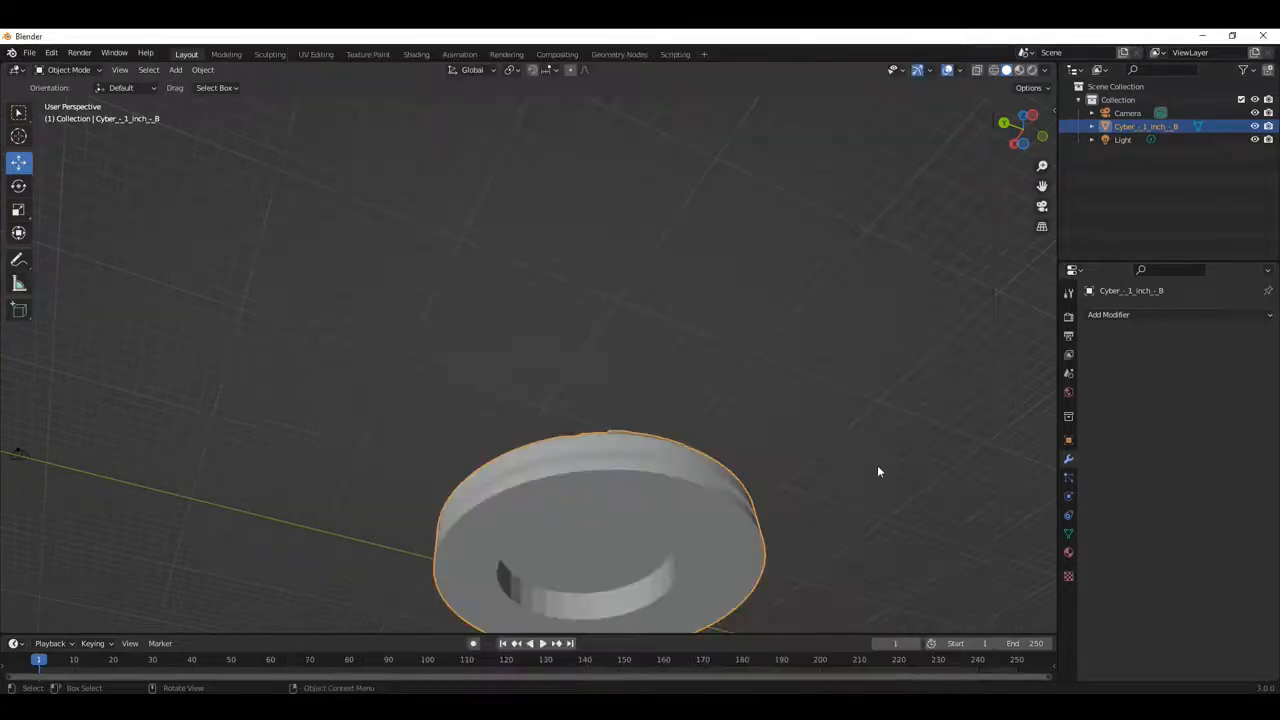
{"action": "middle_click_drag", "start_coordinate": [849, 423], "coordinate": [924, 265]}
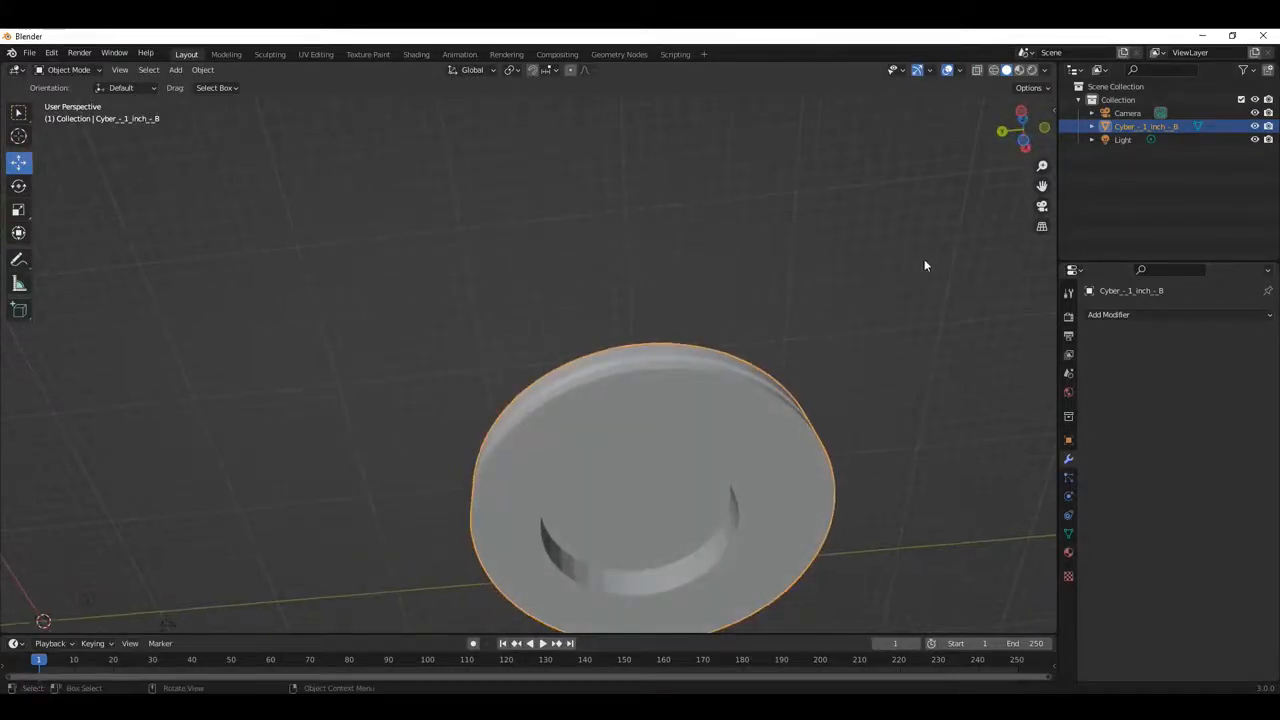
{"action": "middle_click_drag", "start_coordinate": [557, 293], "coordinate": [783, 386]}
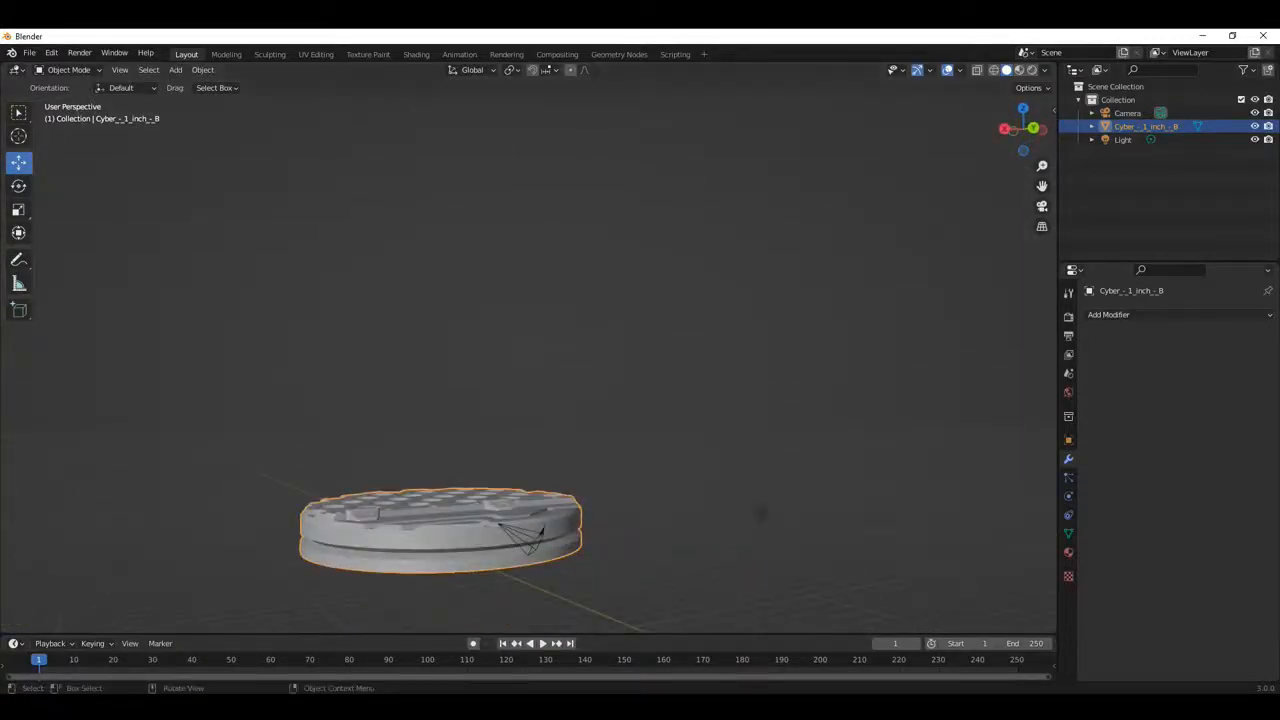